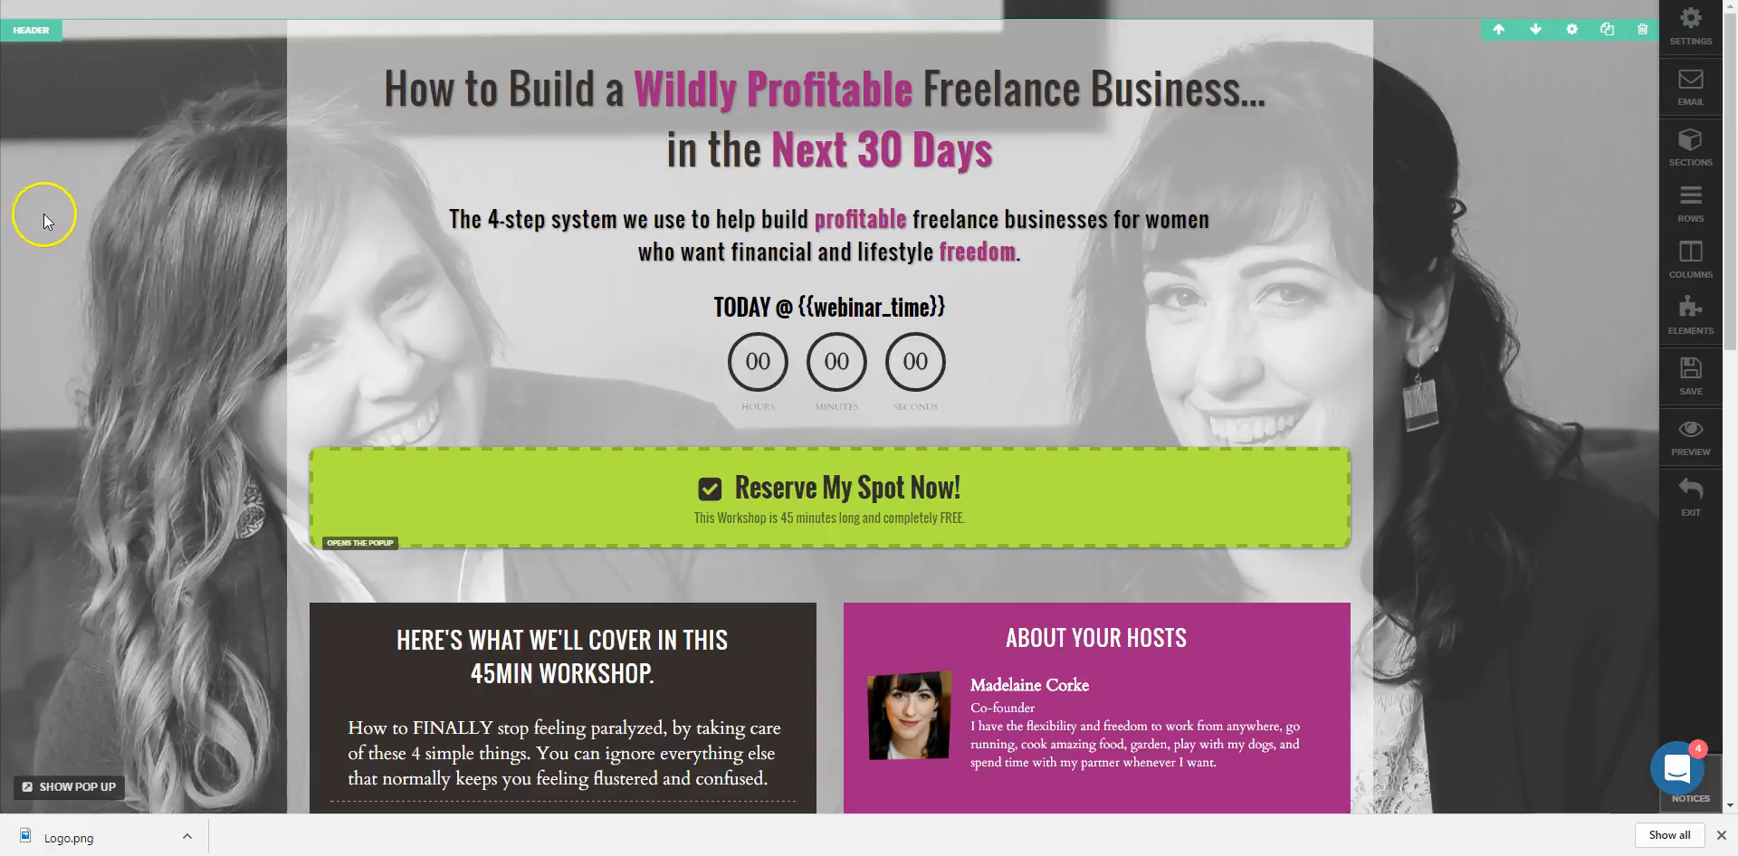
Confirm the bottom Reserve My Spot Now! button uses #open-popup, then display the sign-up popup.
scroll(488, 308, "down", 12)
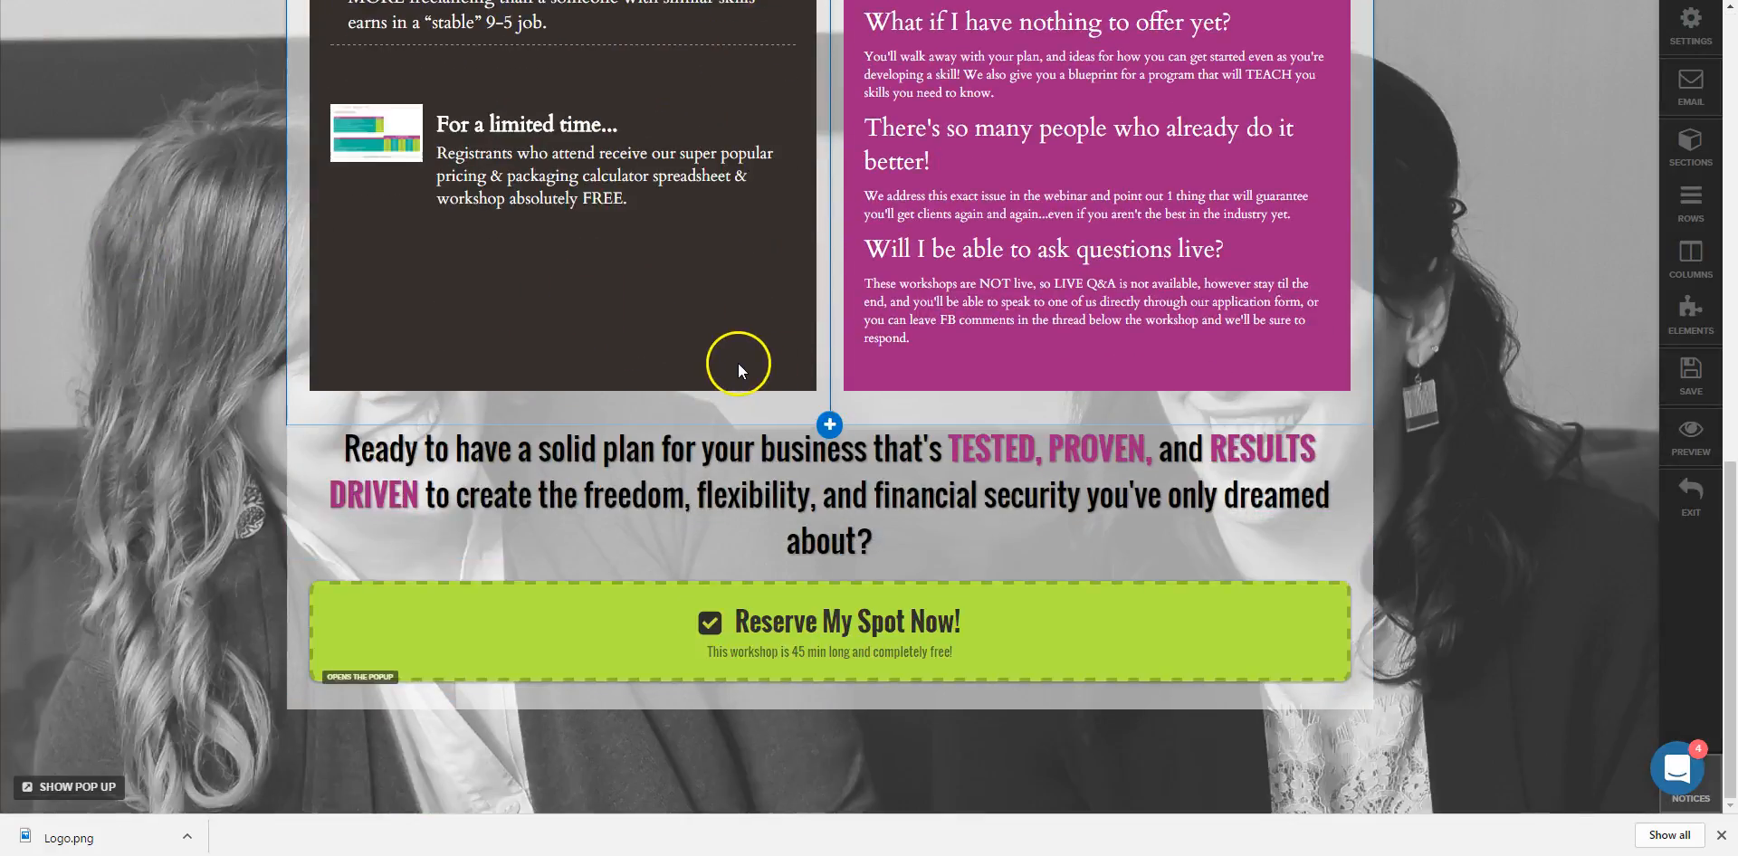
left_click(738, 670)
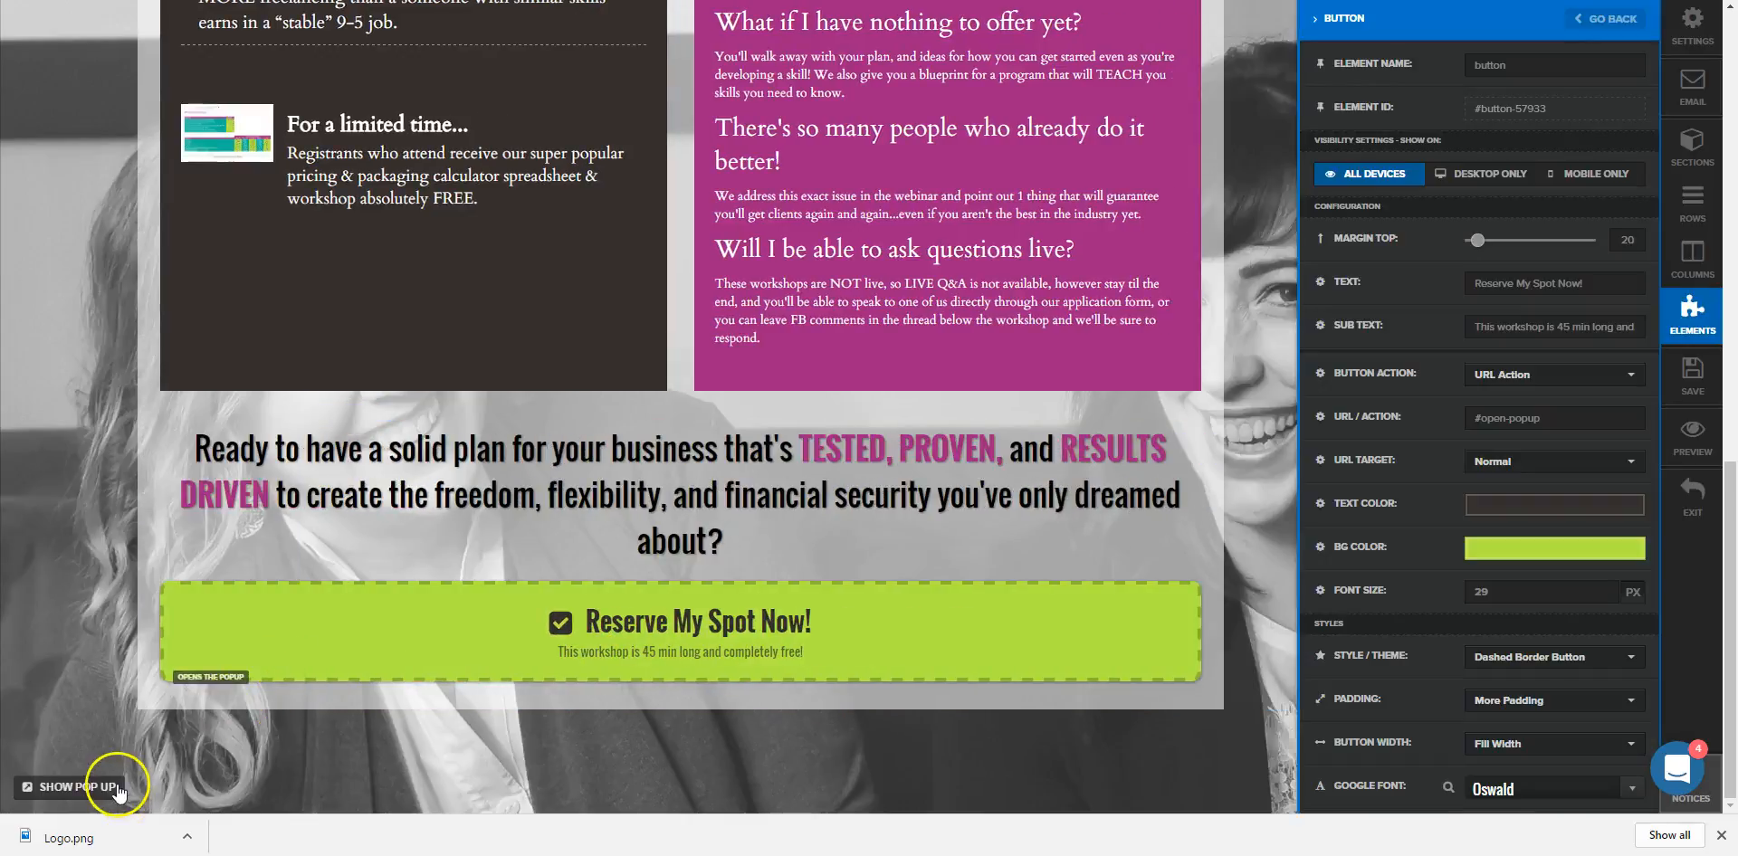
left_click(116, 788)
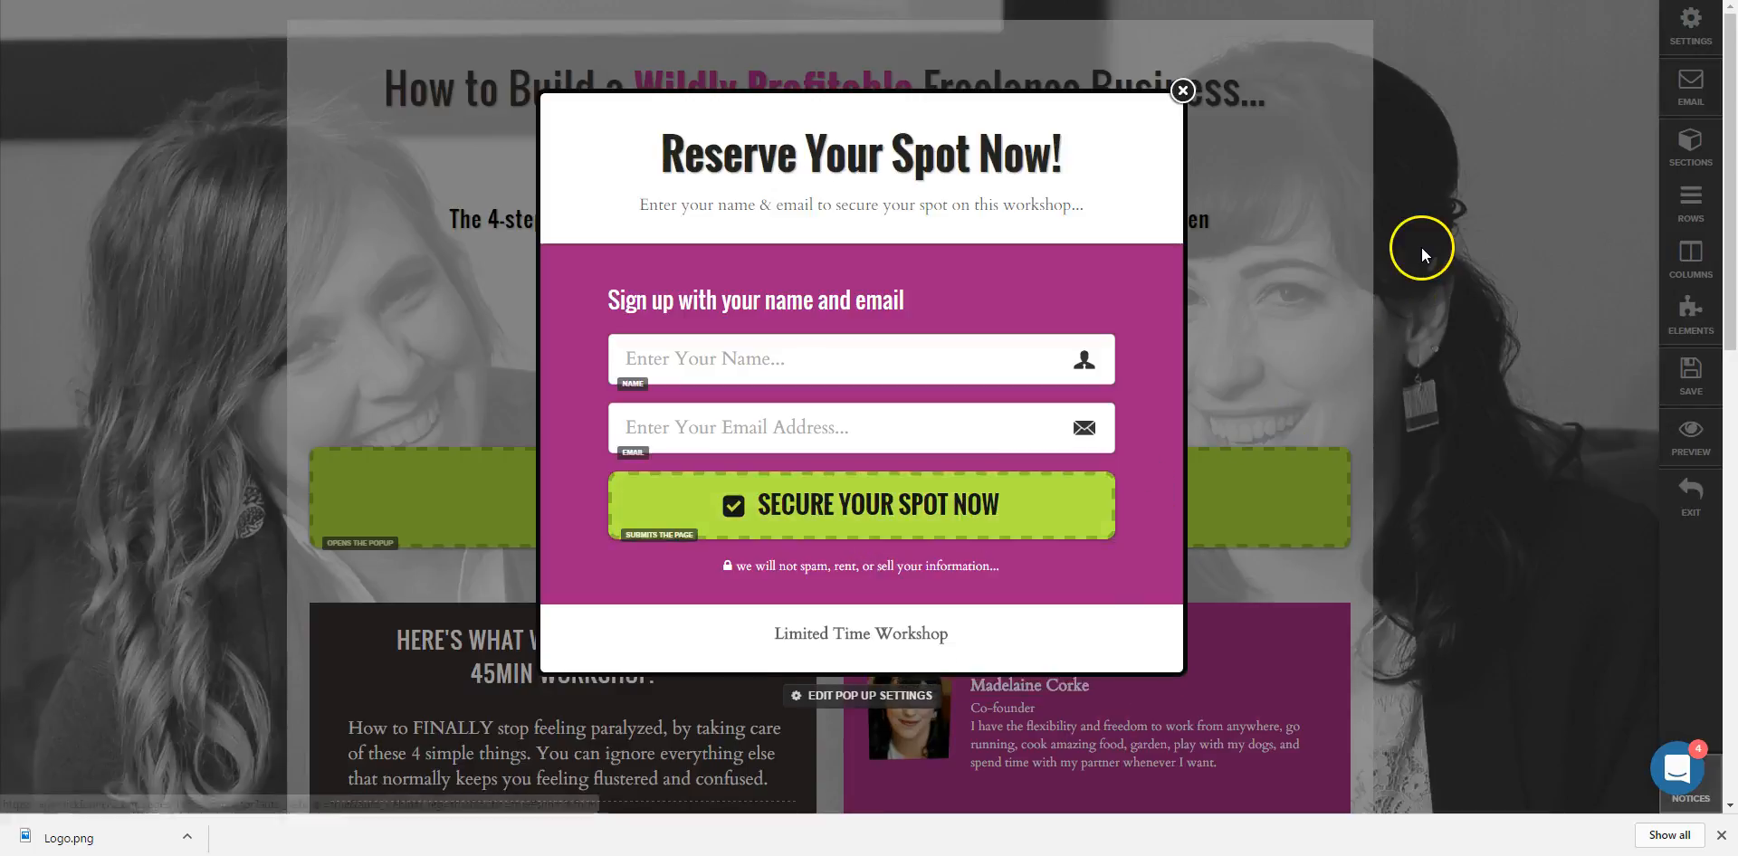
Check which downloads the page's Digital Assets / Downloads settings offer.
left_click(1671, 41)
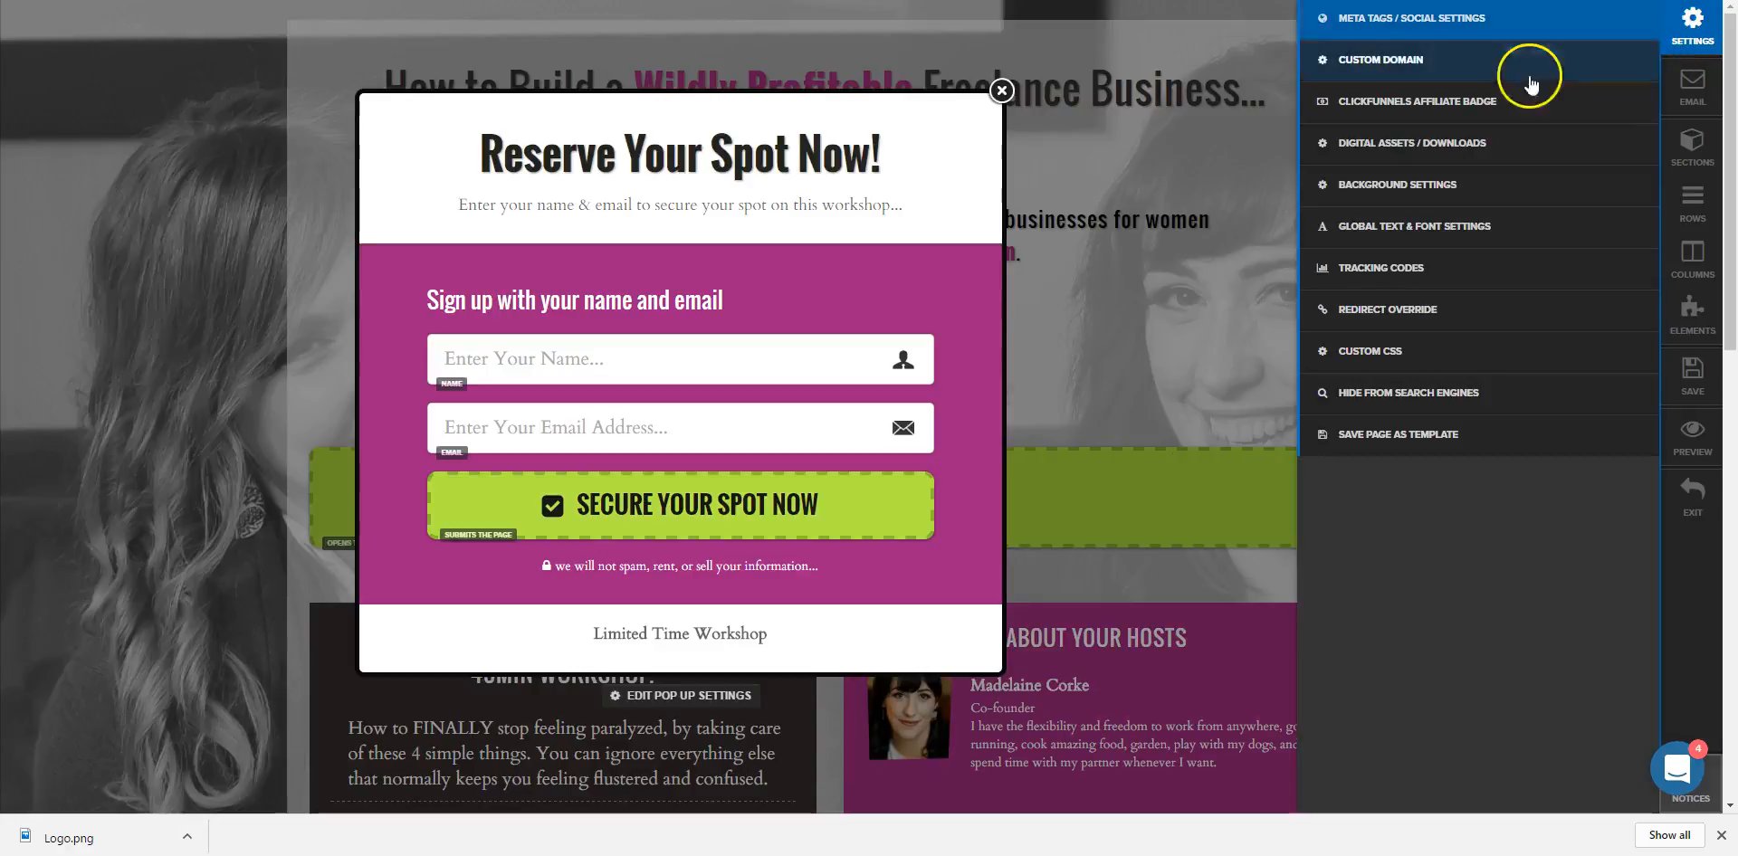
left_click(1476, 149)
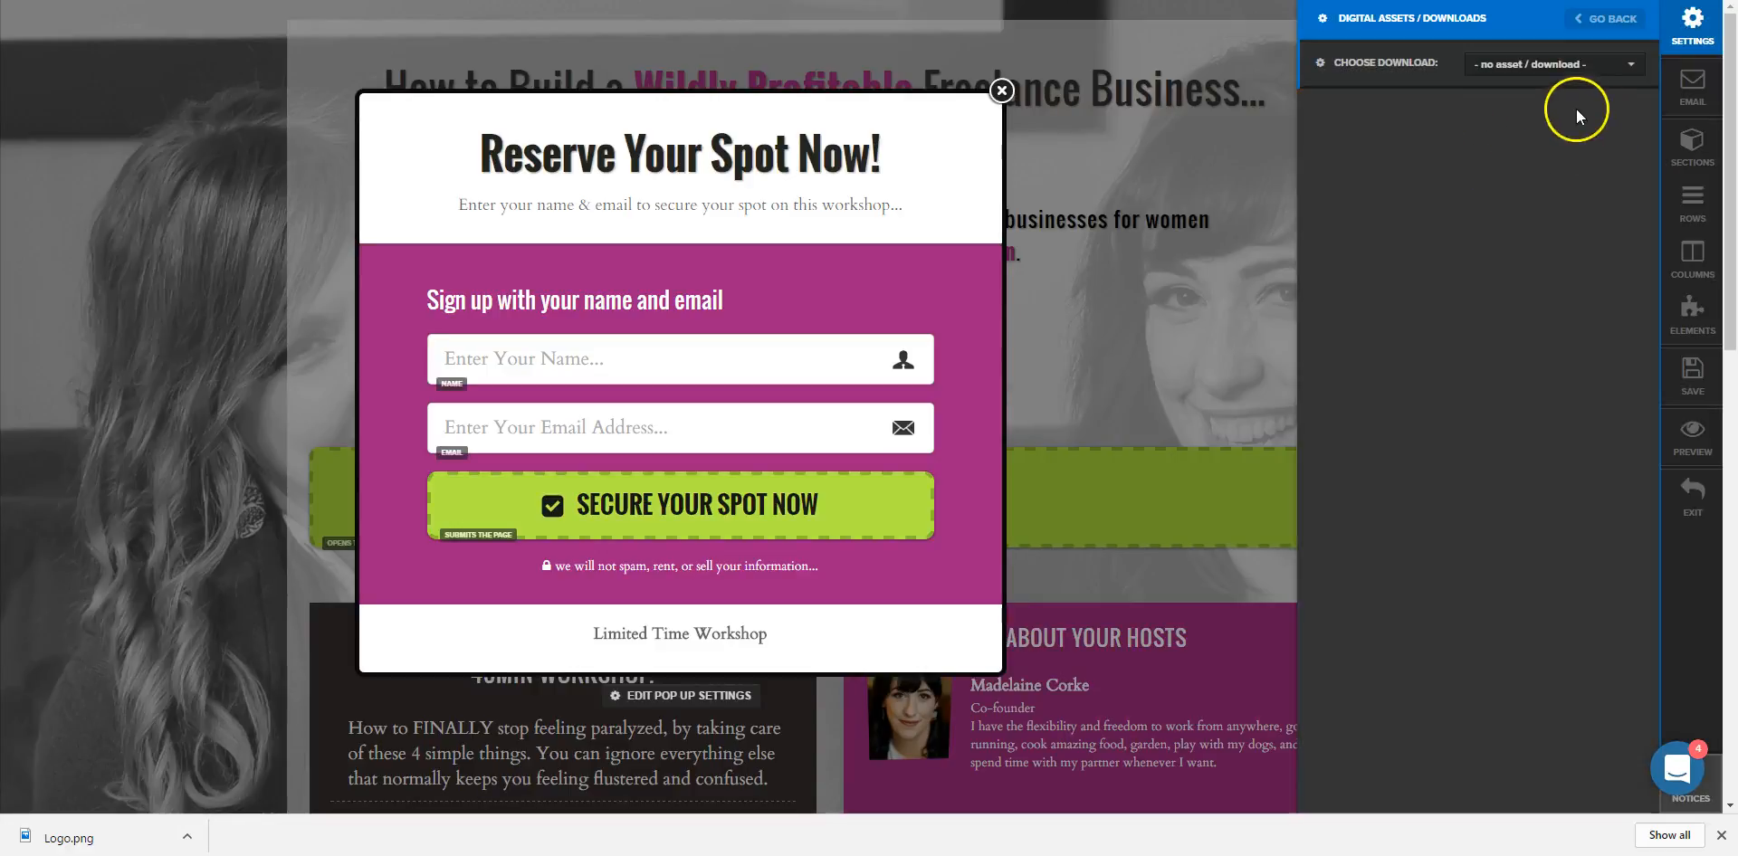
left_click(1563, 67)
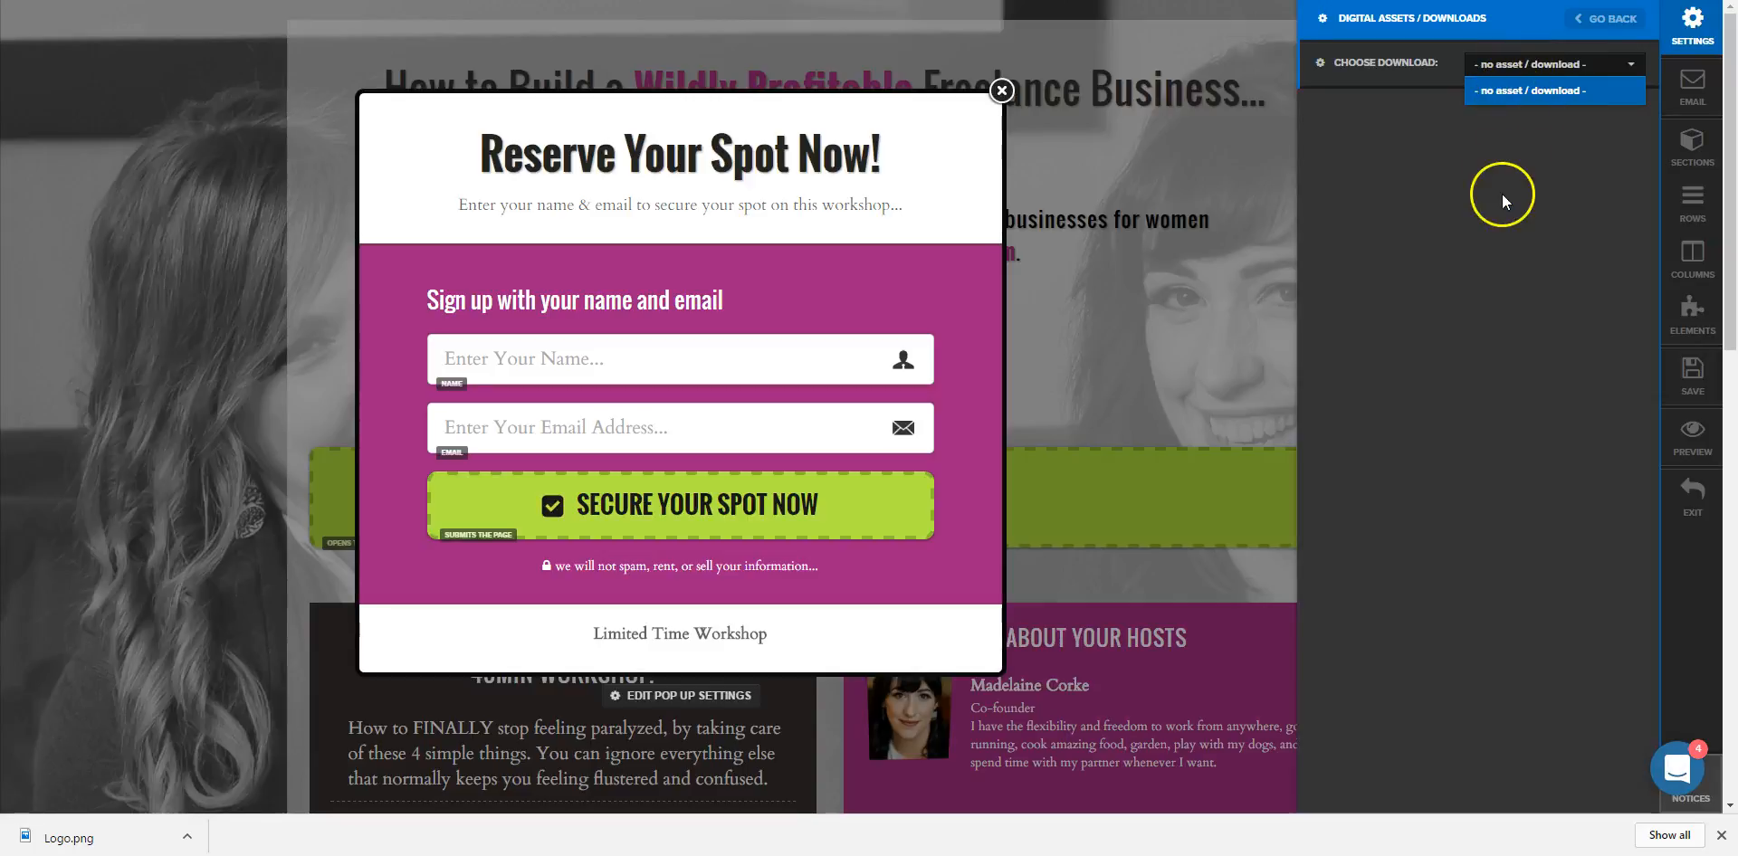
Leave the page editor without saving and open Account > Digital Assets to add a new asset.
left_click(1693, 496)
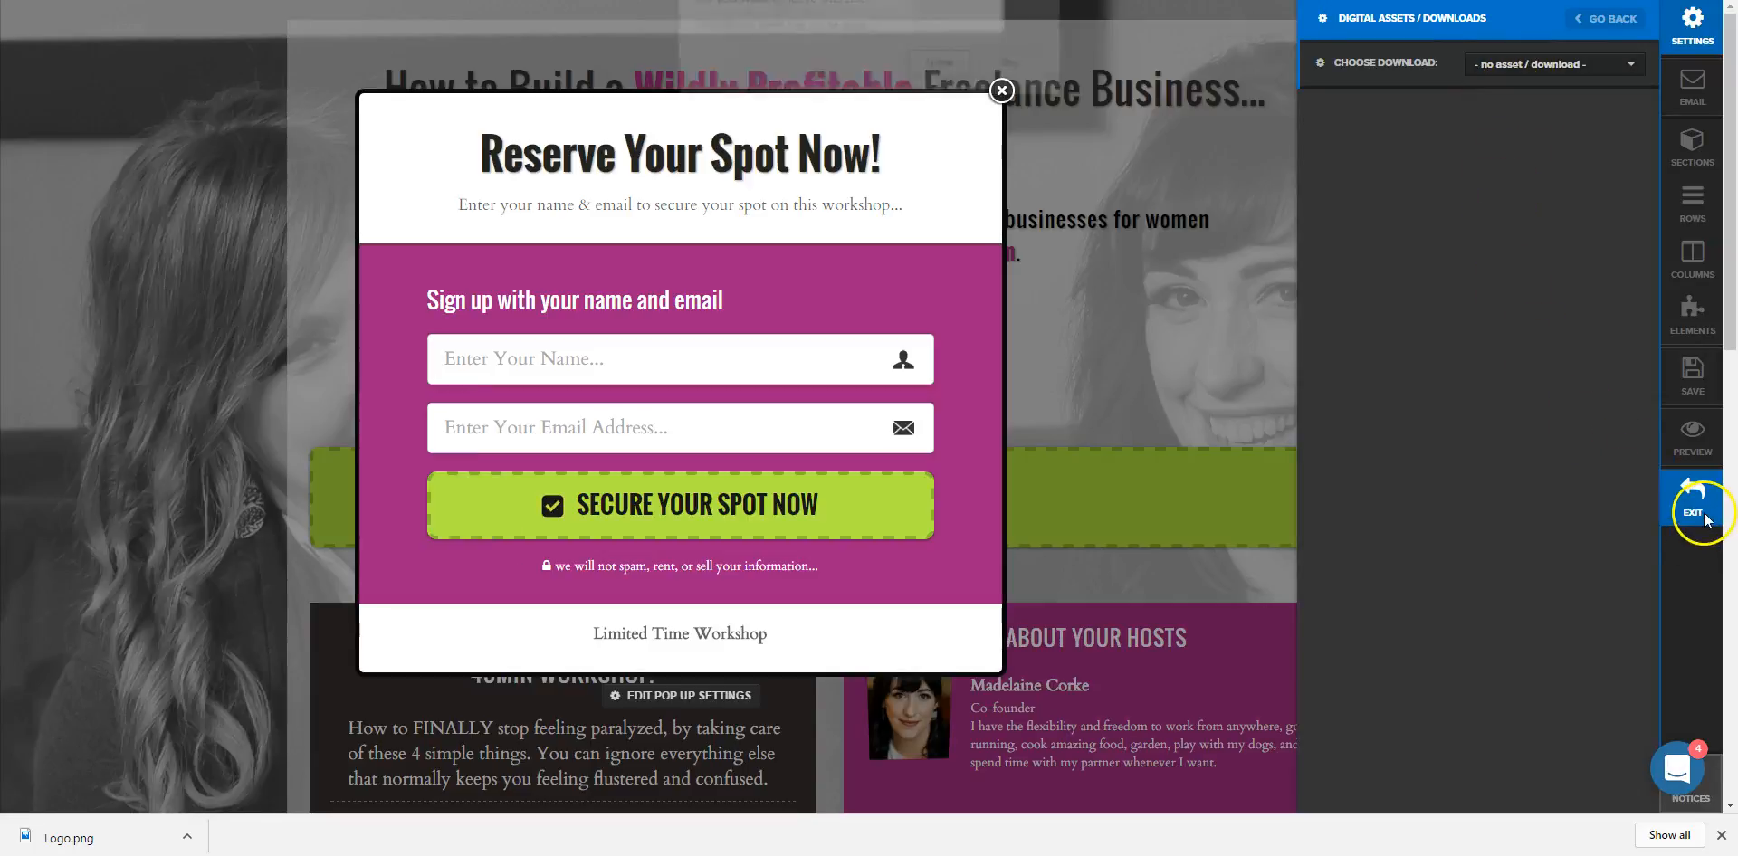
left_click(948, 69)
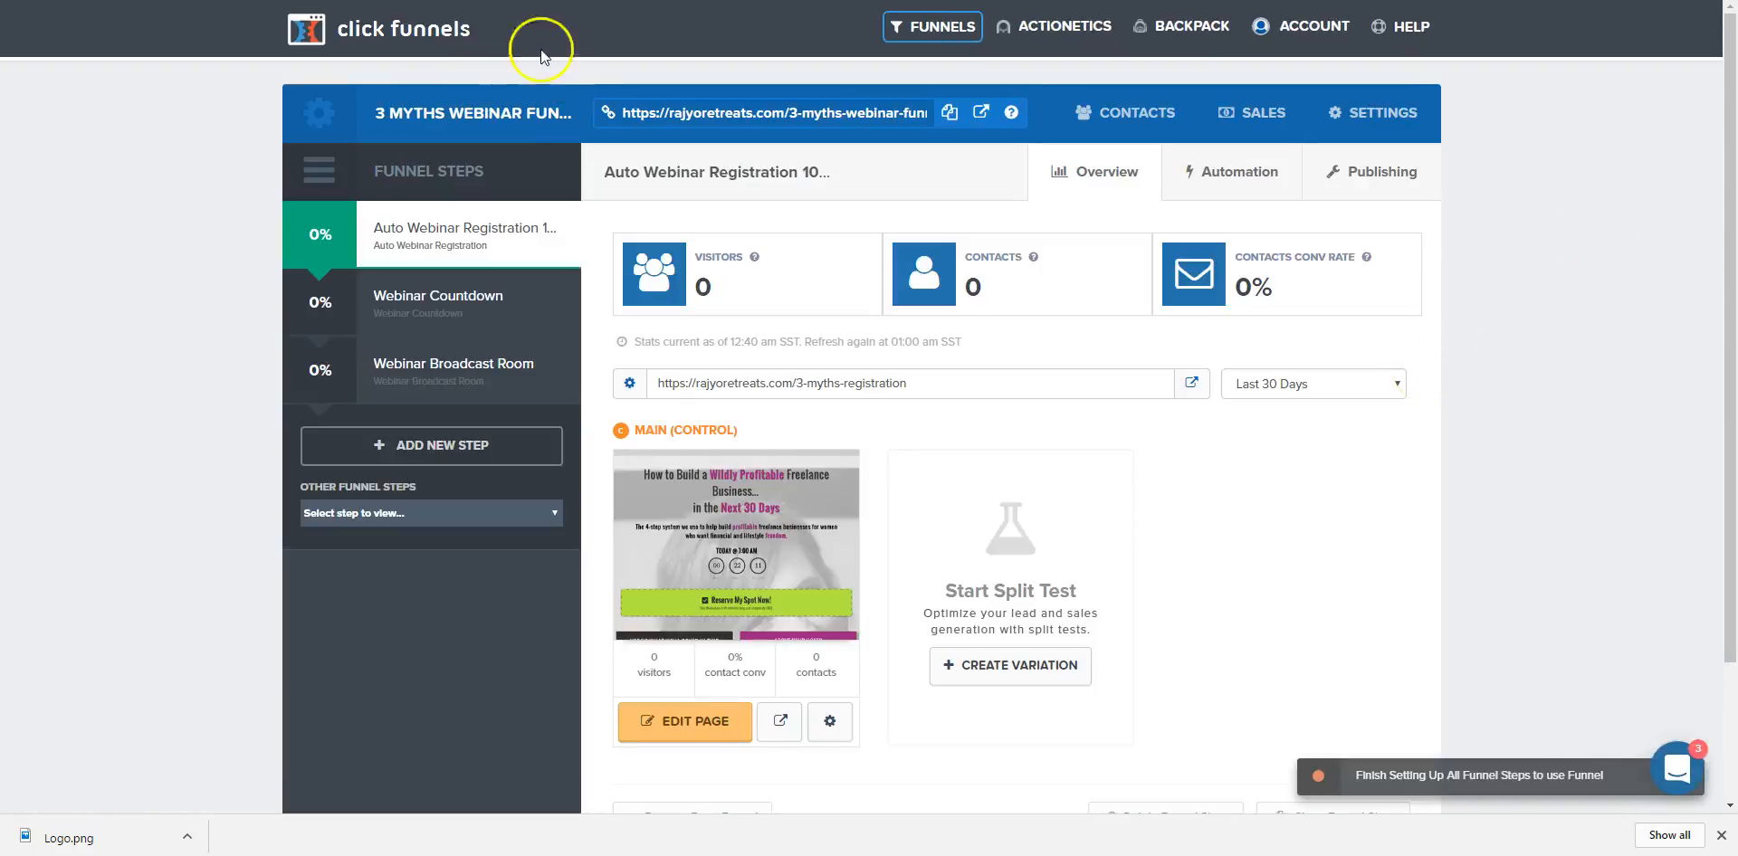
mouse_move(993, 30)
mouse_move(1312, 37)
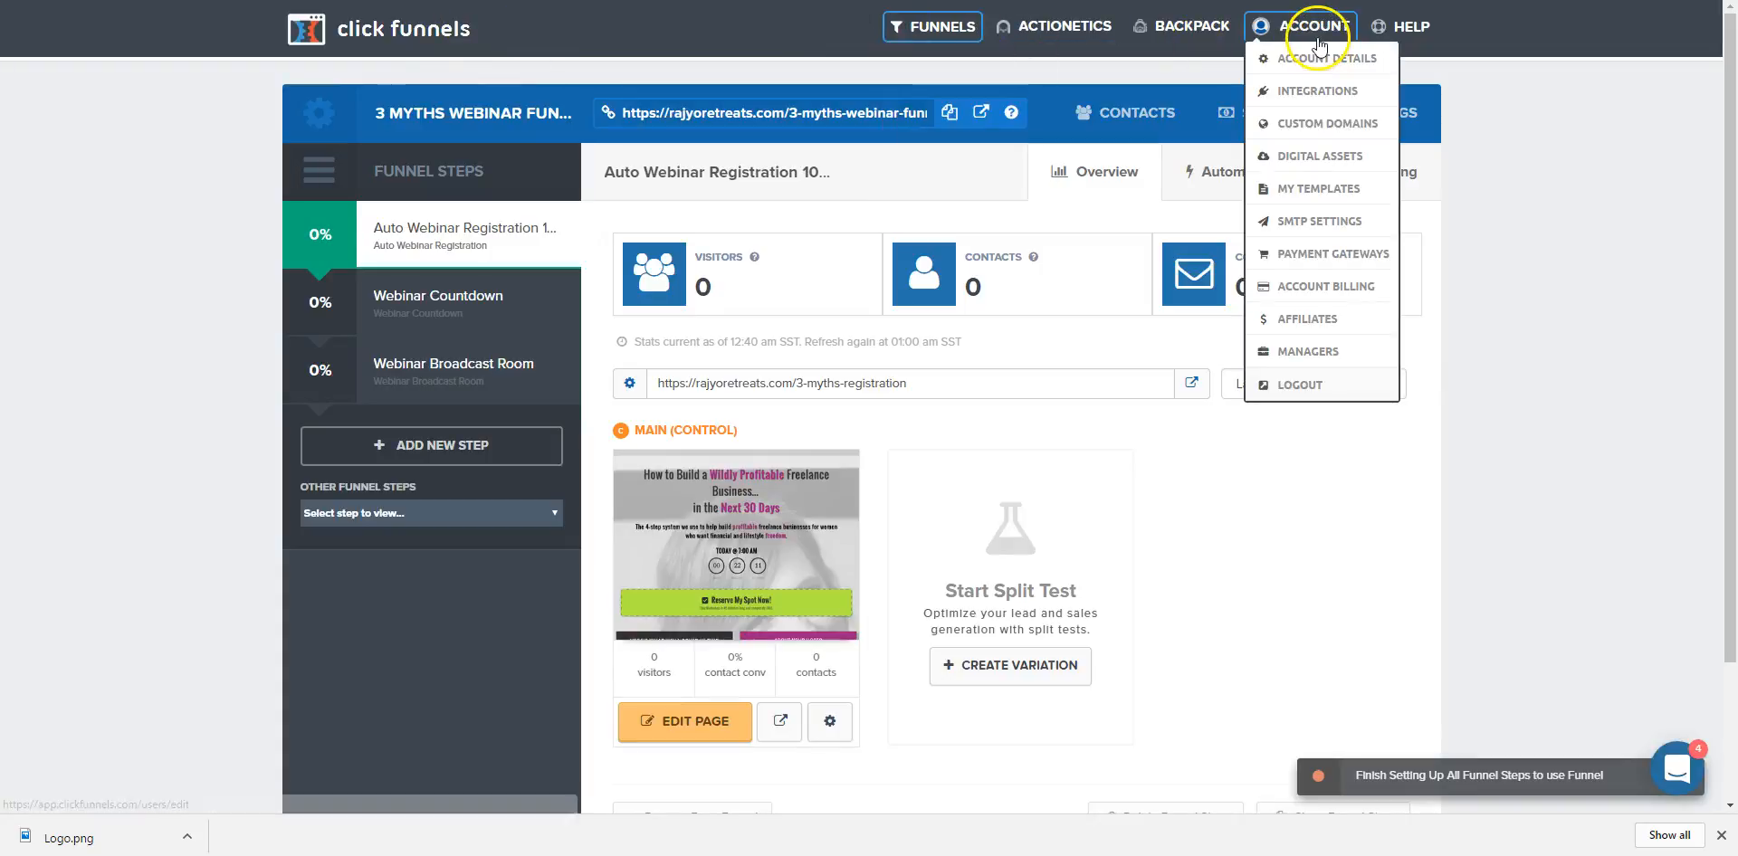
left_click(1321, 162)
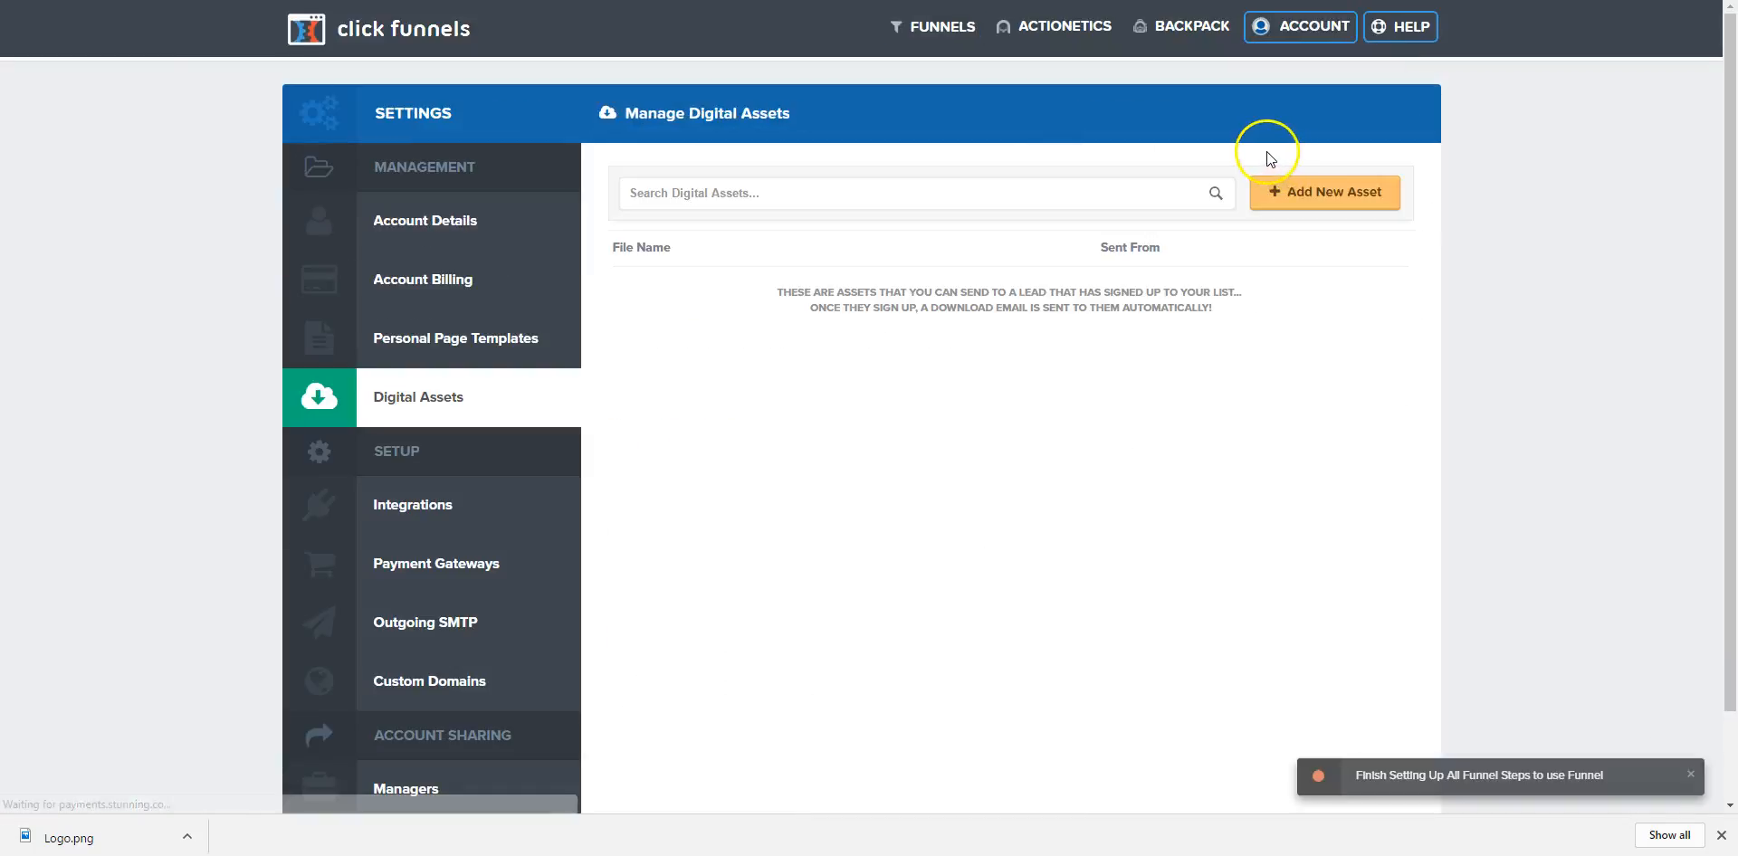
left_click(1354, 197)
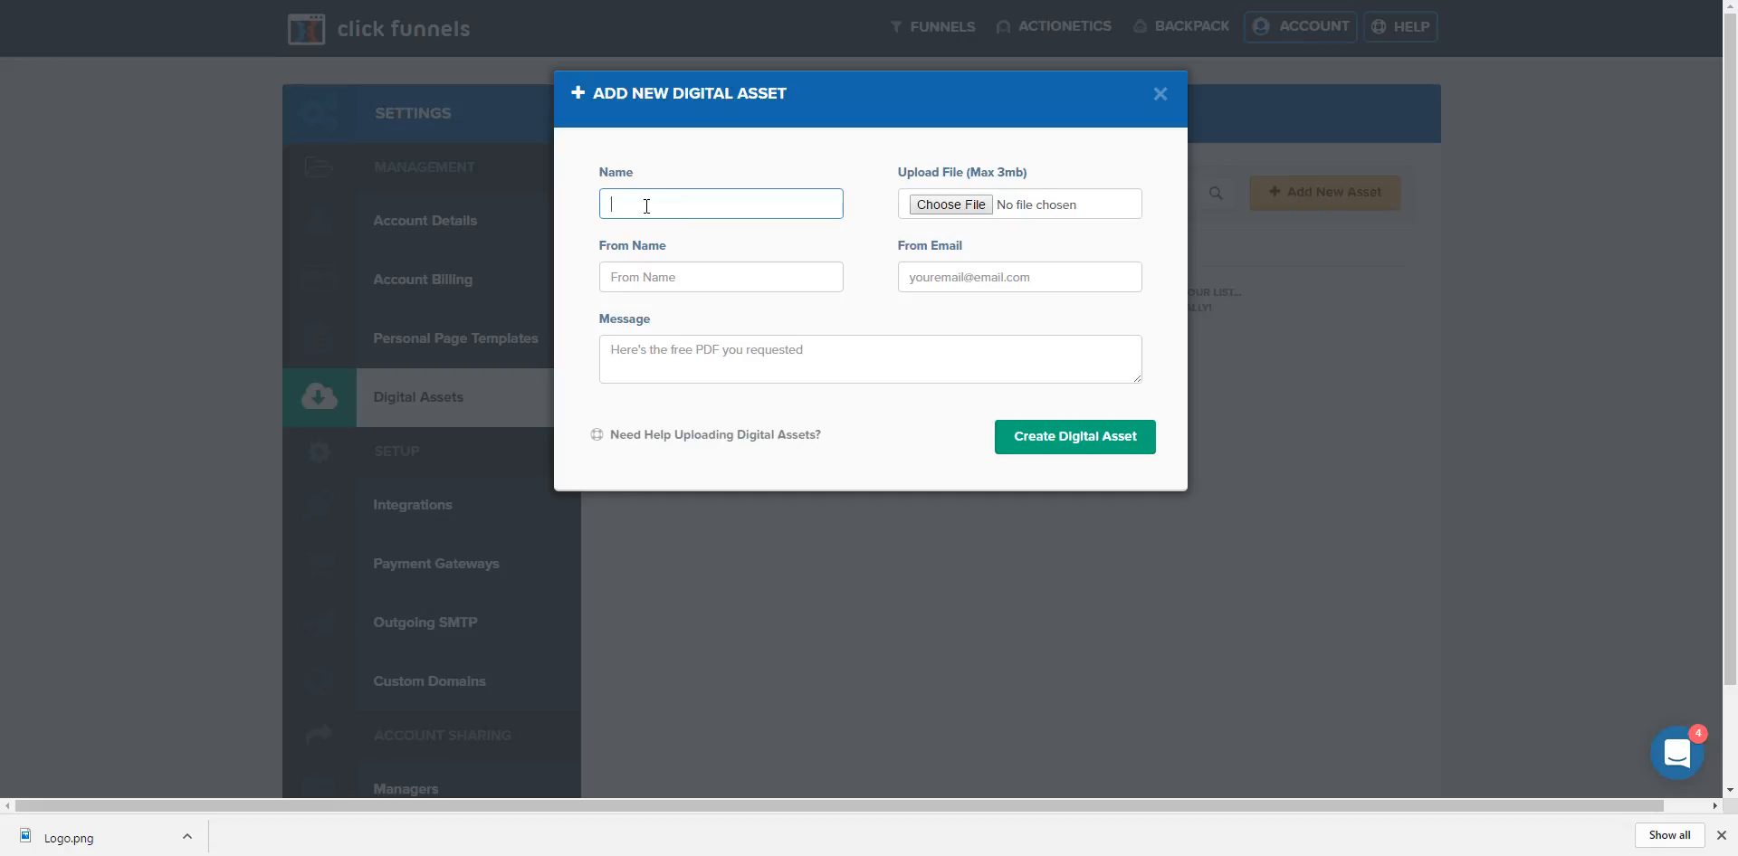
Name the asset 'Example Freebie Download', fill in the sender's name and e-mail, and enlarge the Message box.
key("Tab")
key("Tab")
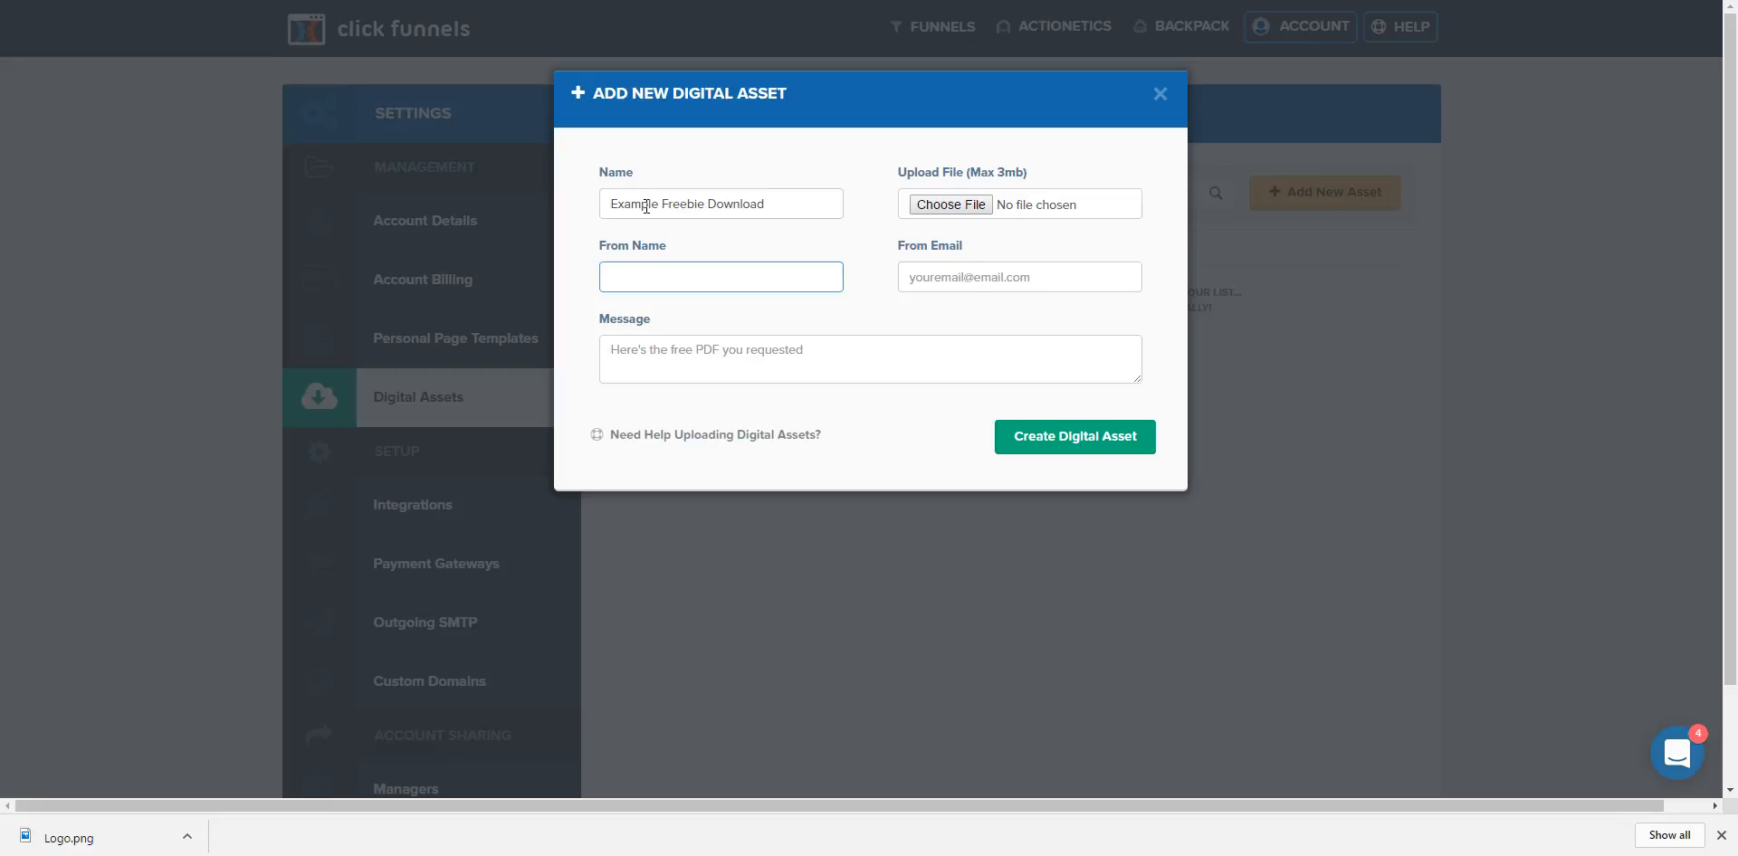
key("Tab")
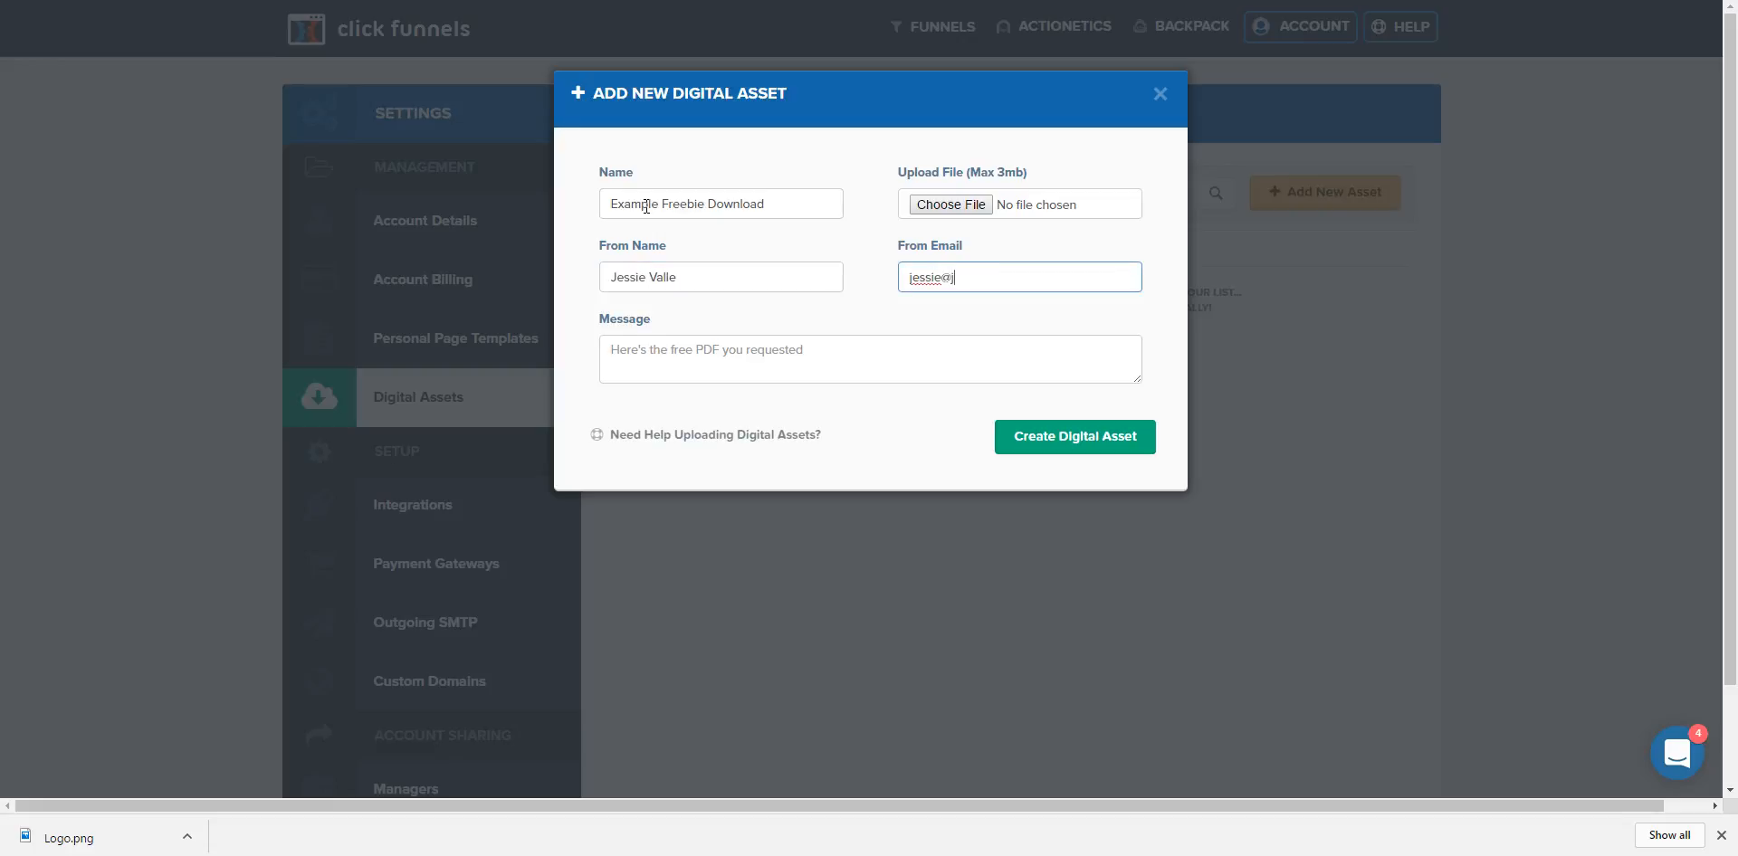
left_click_drag(1136, 381, 1177, 632)
Write the message greeting 'Hey There! Here's that download I was talking about' and start a new line.
left_click(828, 415)
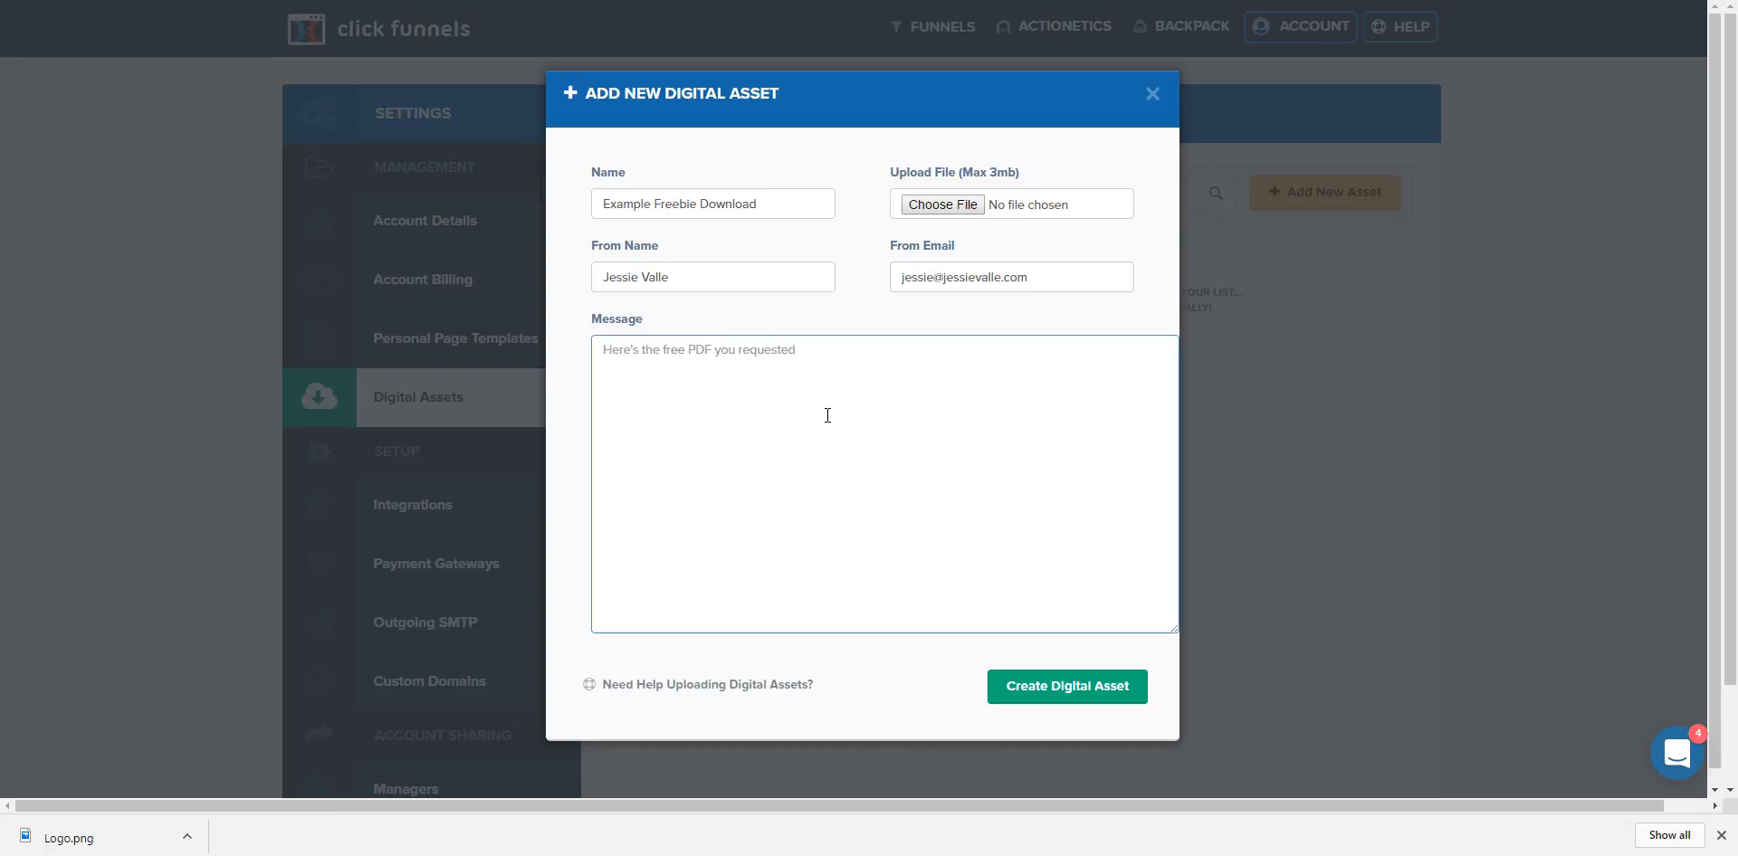
type("Heey There!")
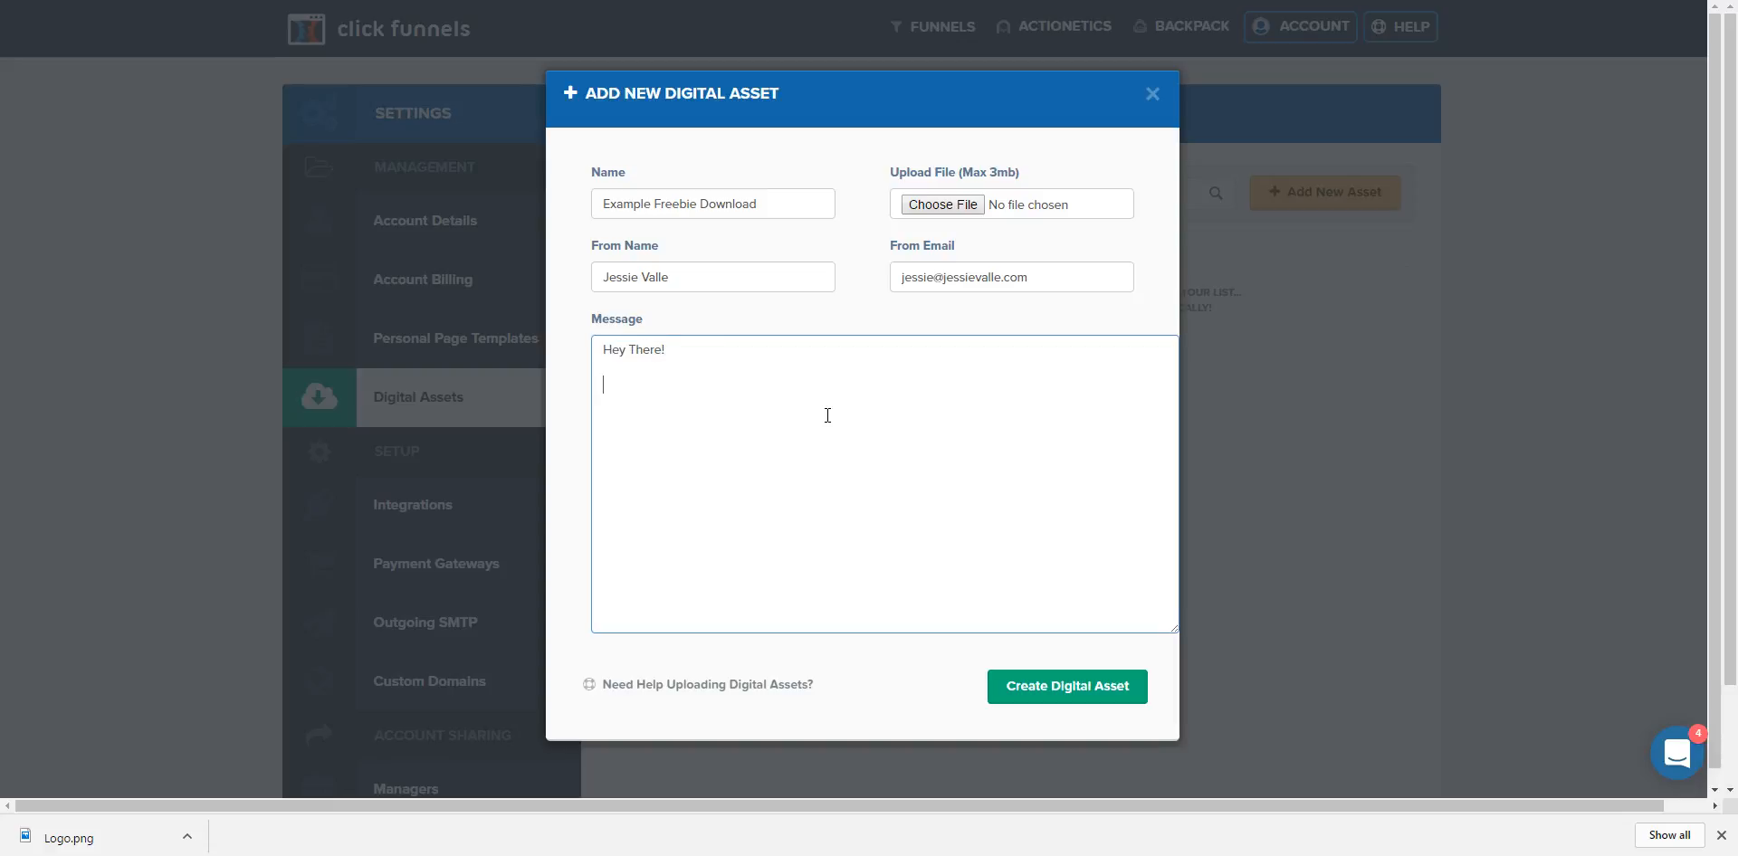
type("Here's that download I was talking about:")
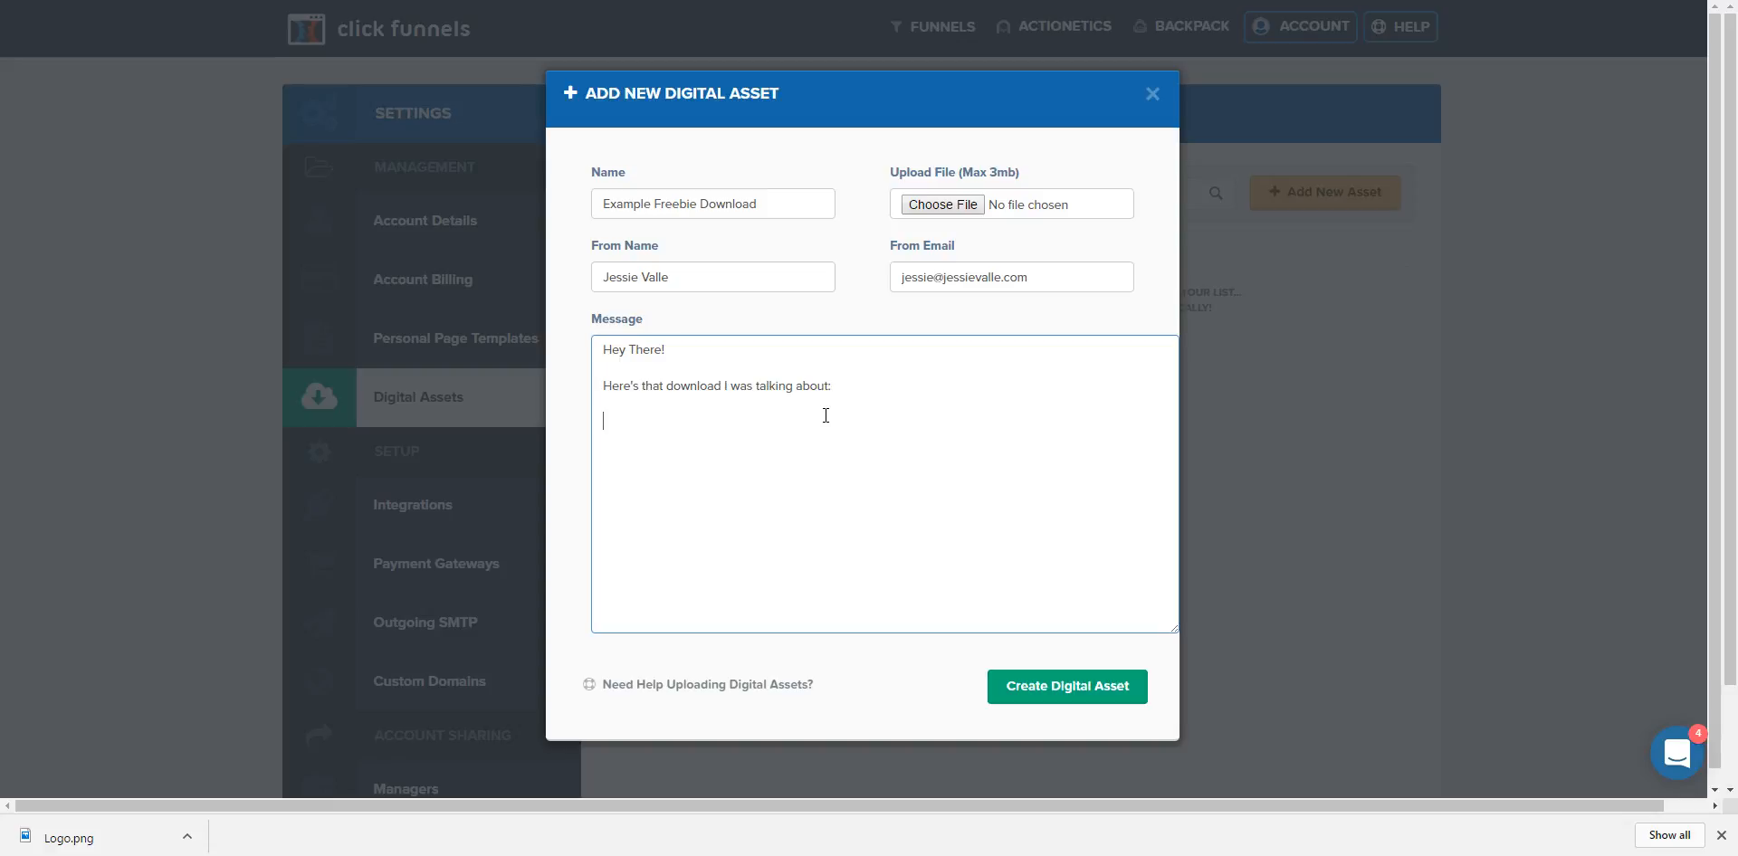
key("Return")
key("Return")
Copy the HTML download-link template from OneNote and paste it into the message.
left_click(821, 846)
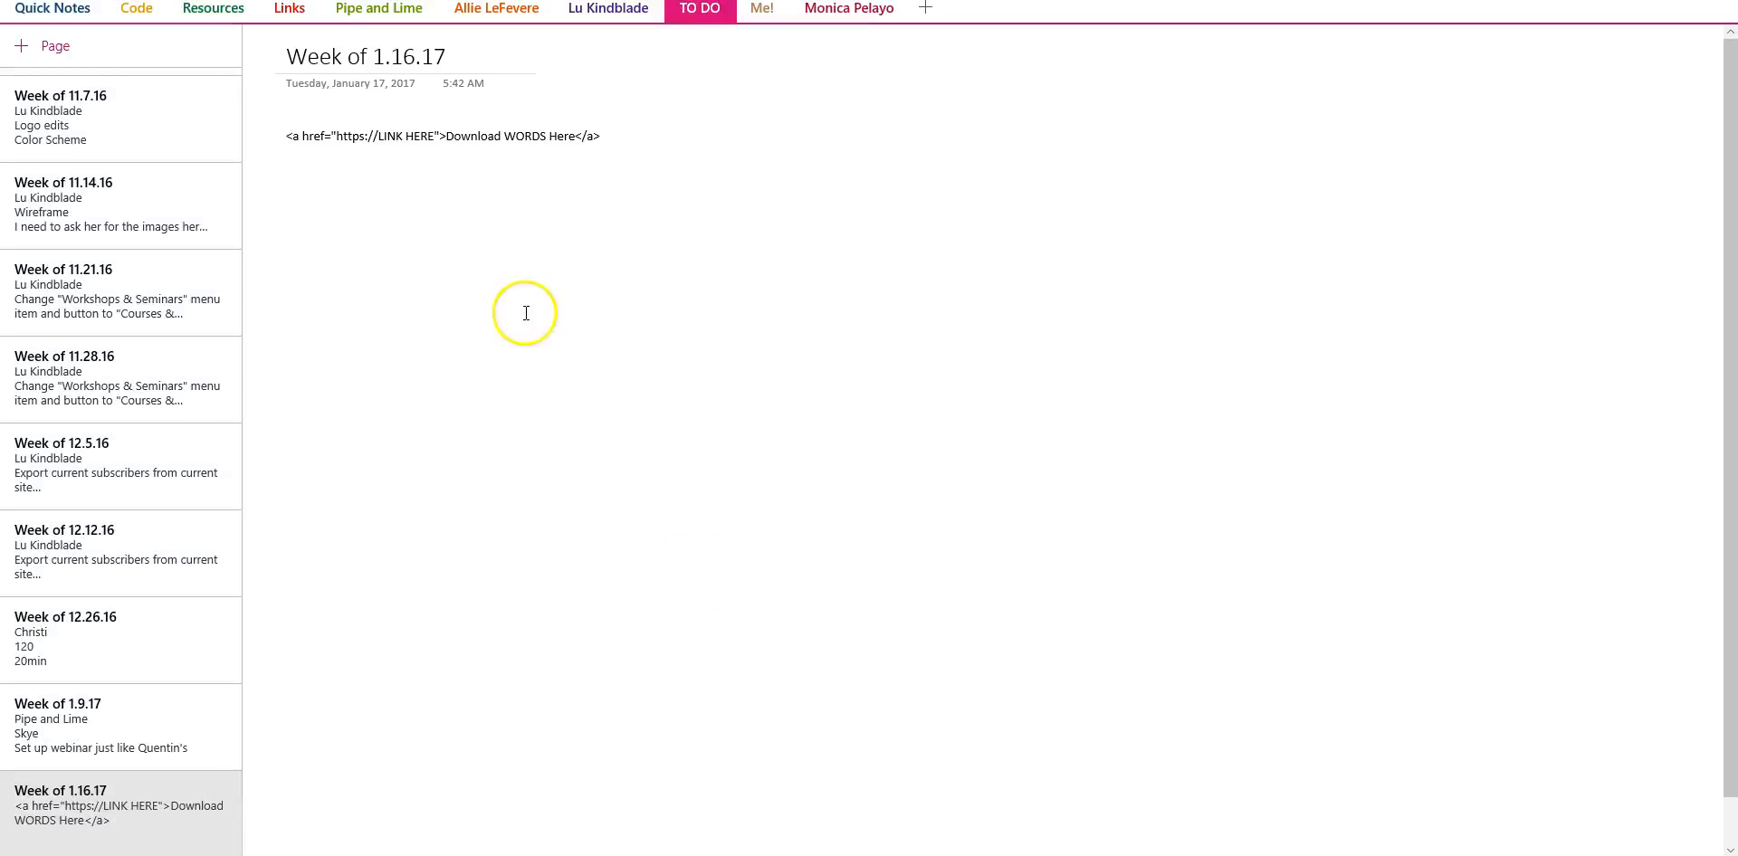
left_click_drag(606, 137, 283, 143)
key("ctrl+c")
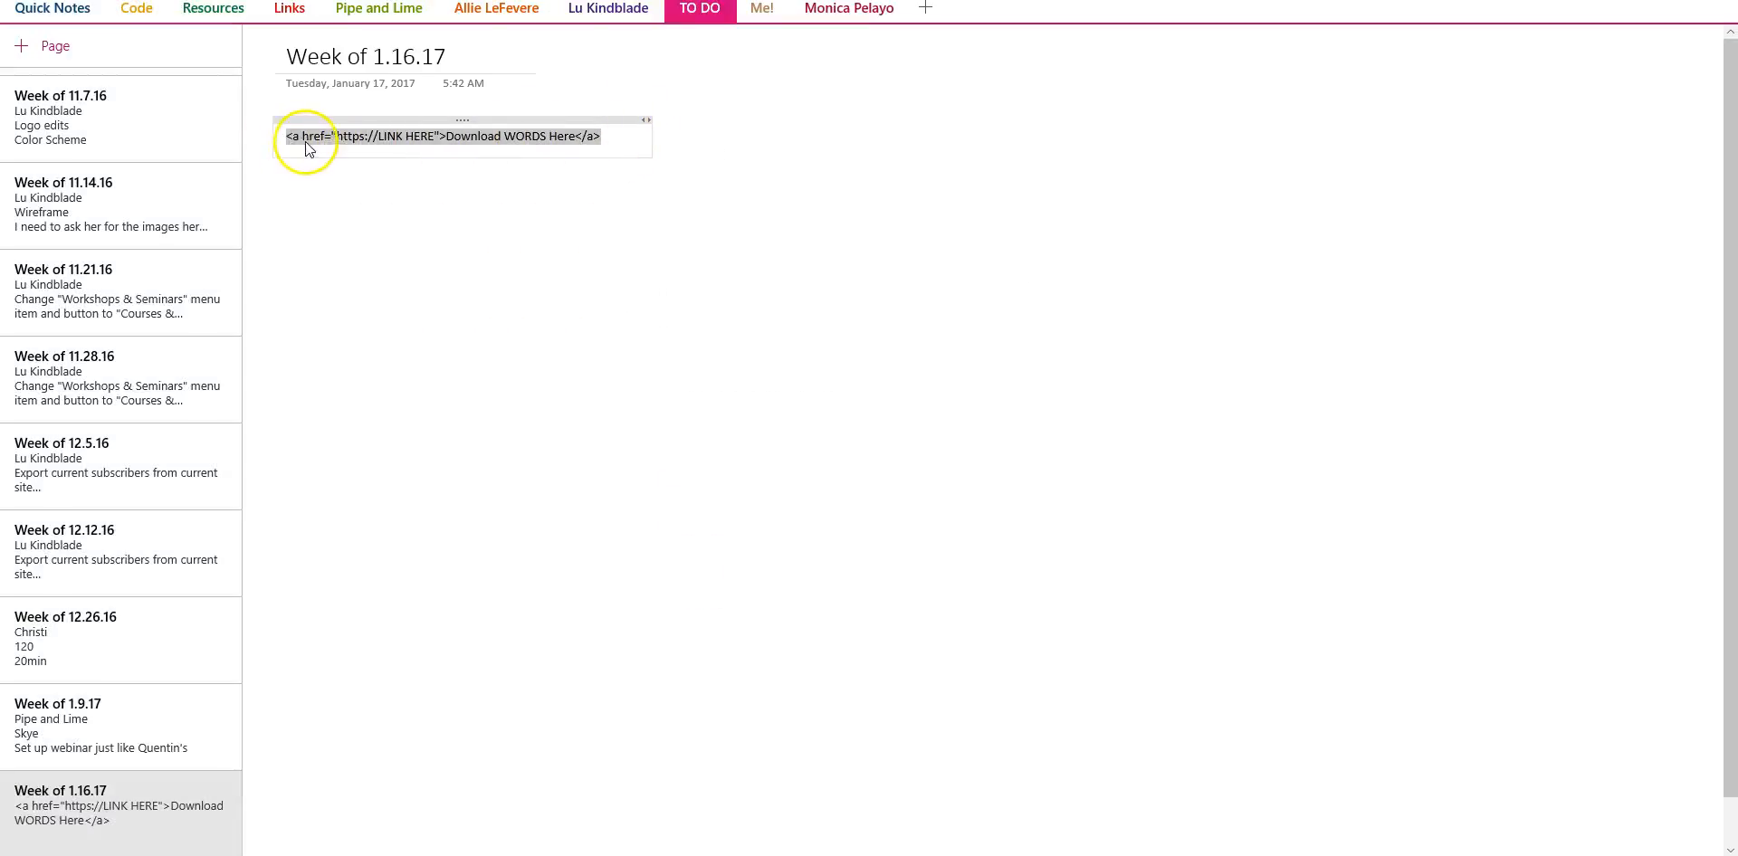
key("alt+Tab")
key("ctrl+v")
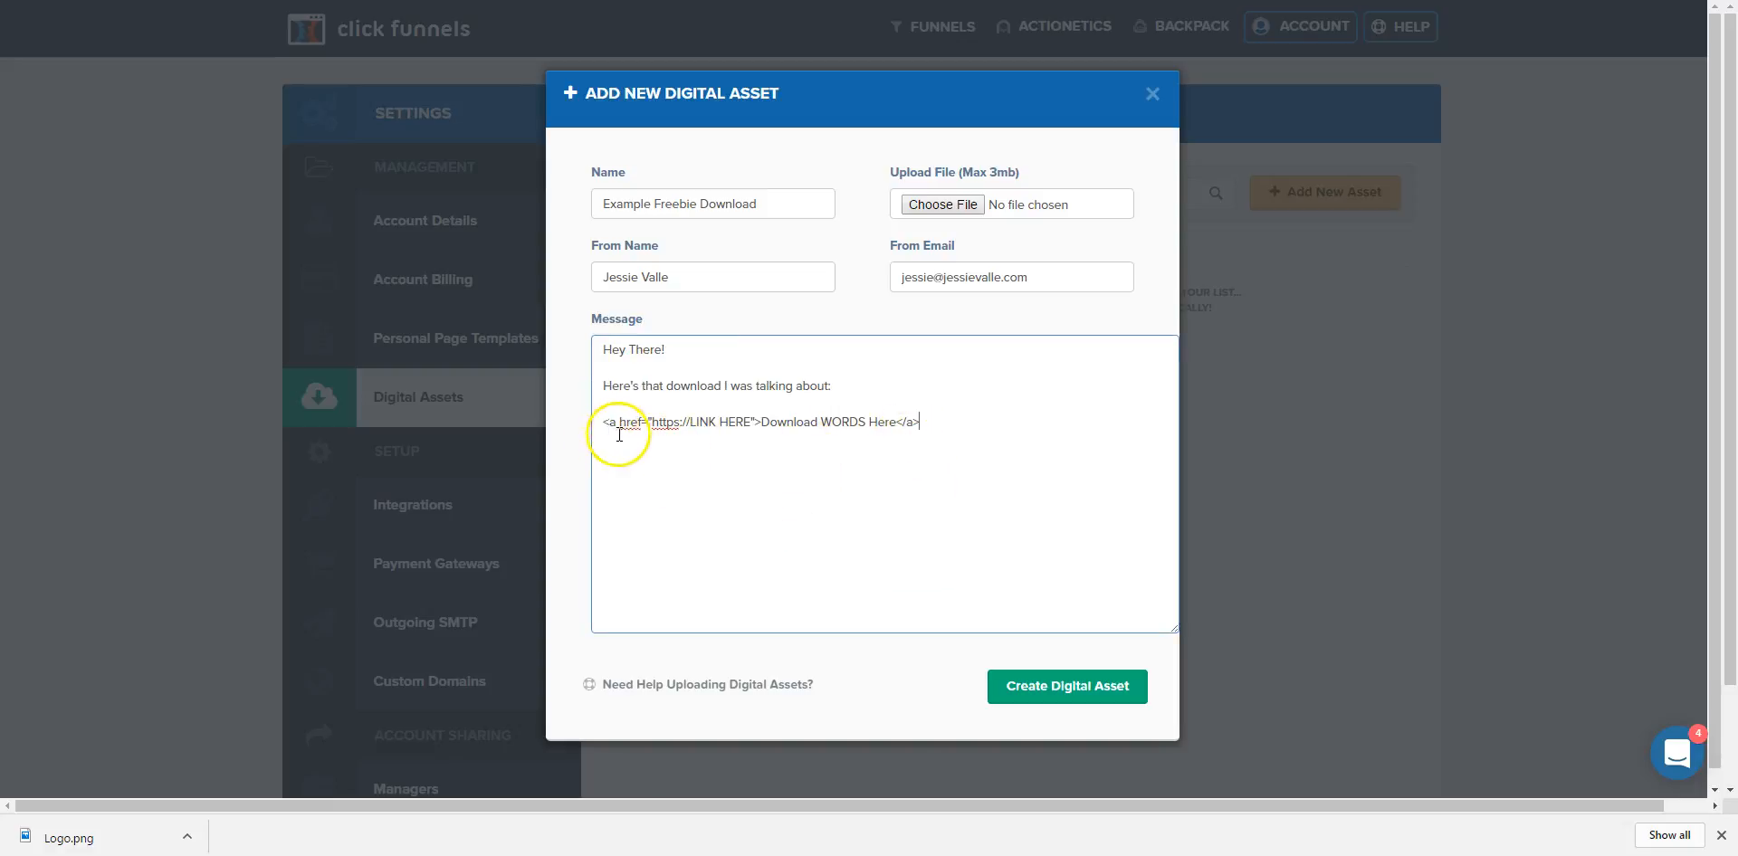
Change the link text to 'Download Example Freebie Here!'.
left_click_drag(653, 422, 748, 429)
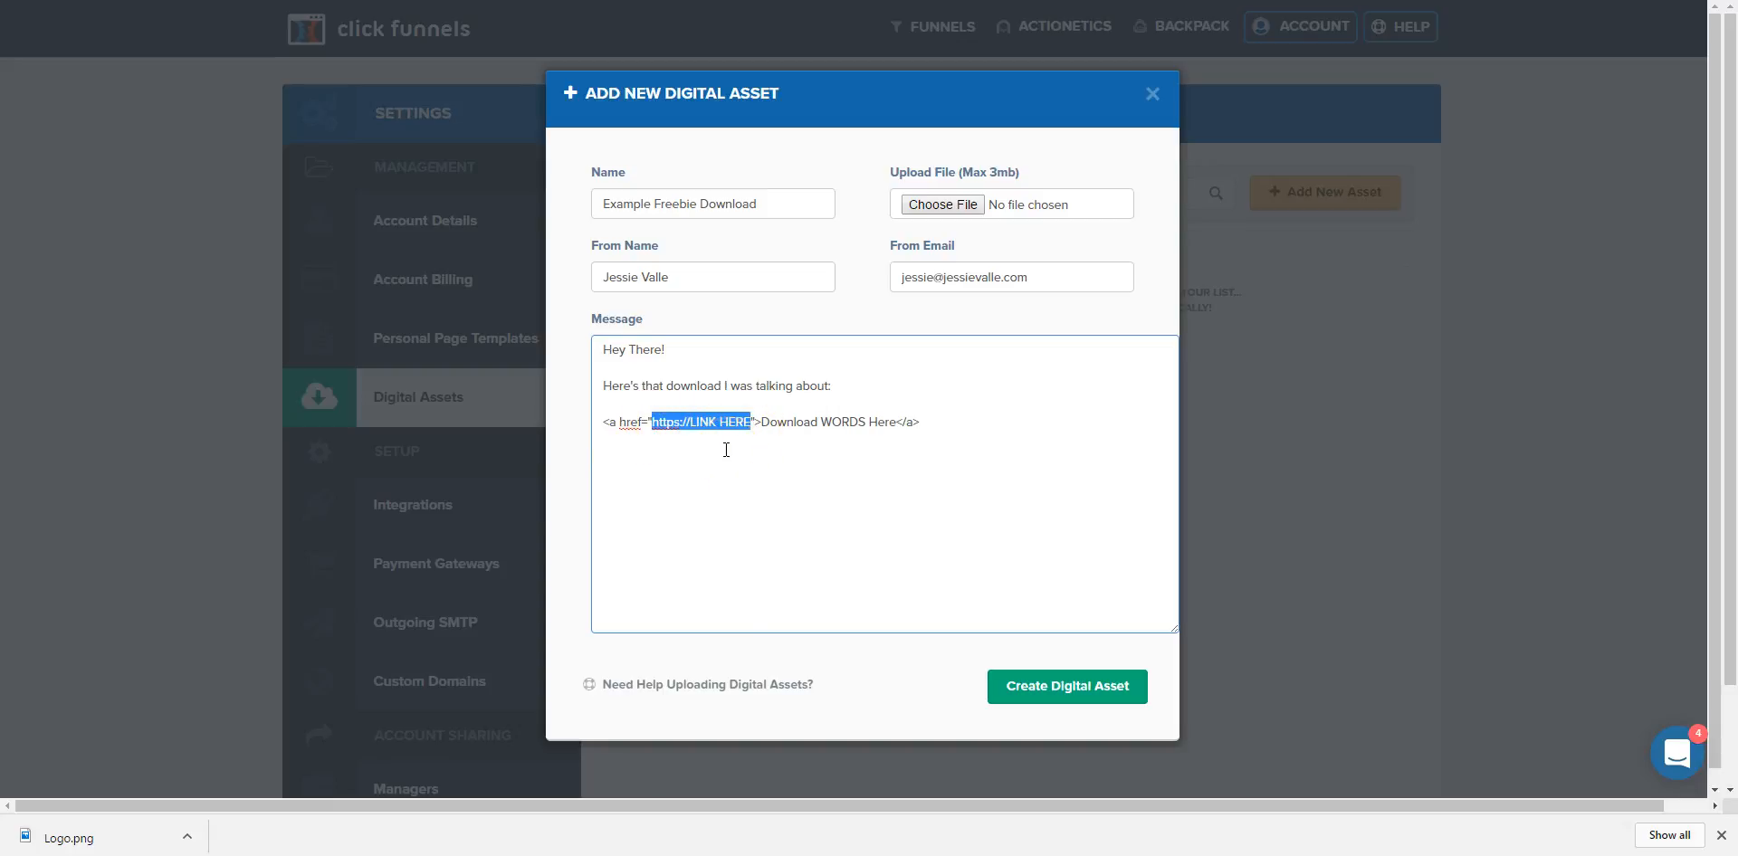
left_click_drag(763, 422, 894, 427)
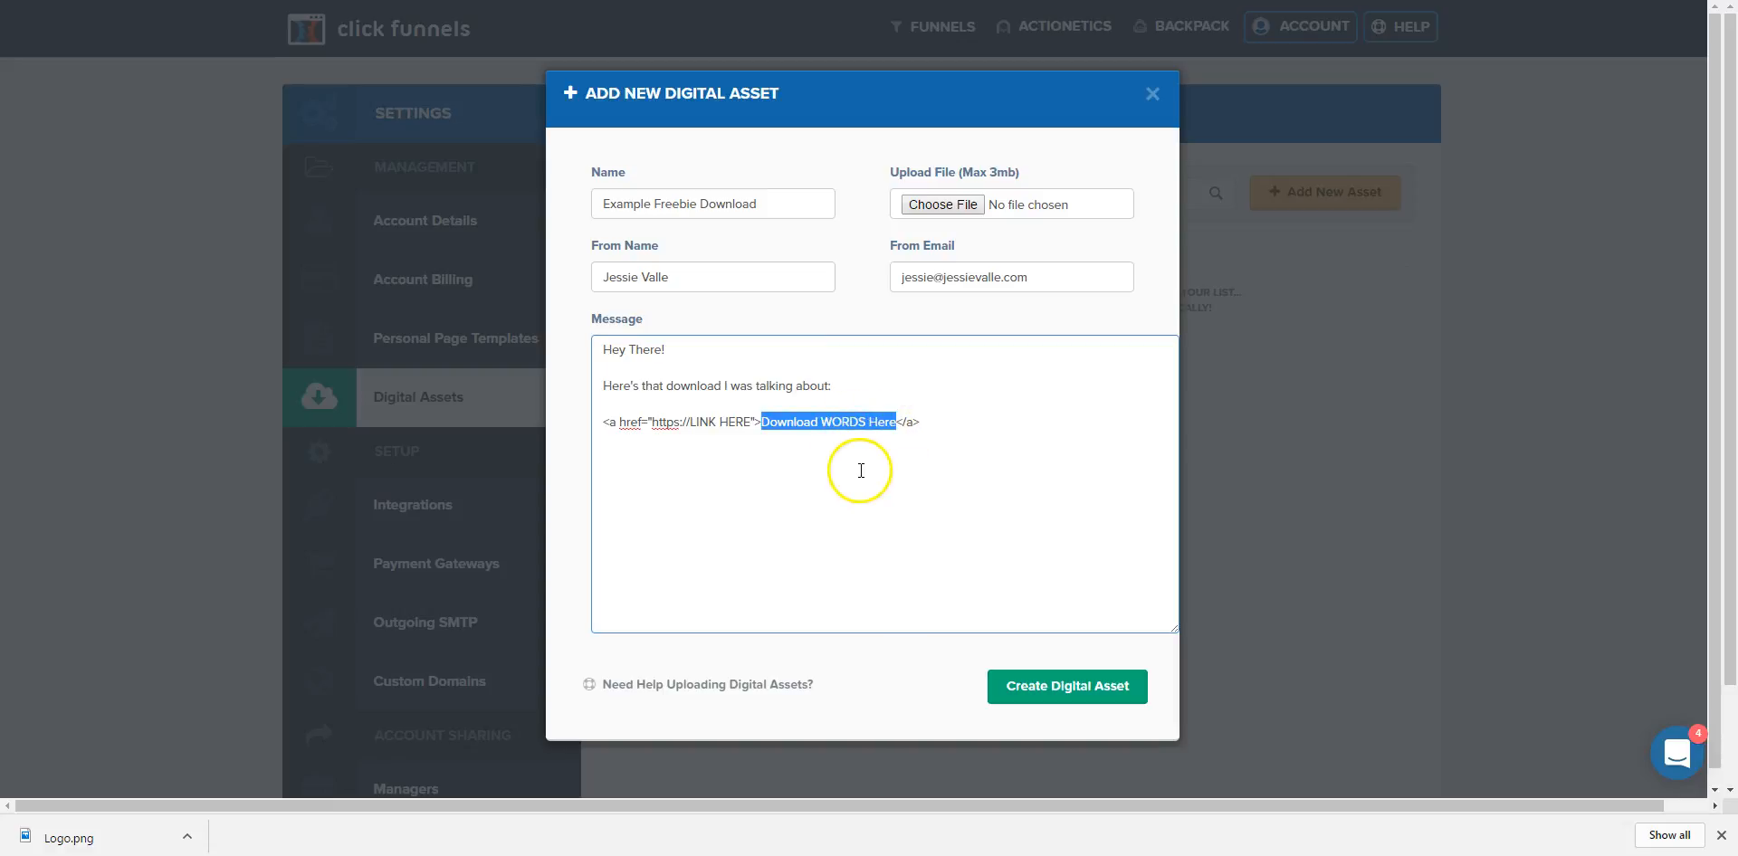
double_click(847, 423)
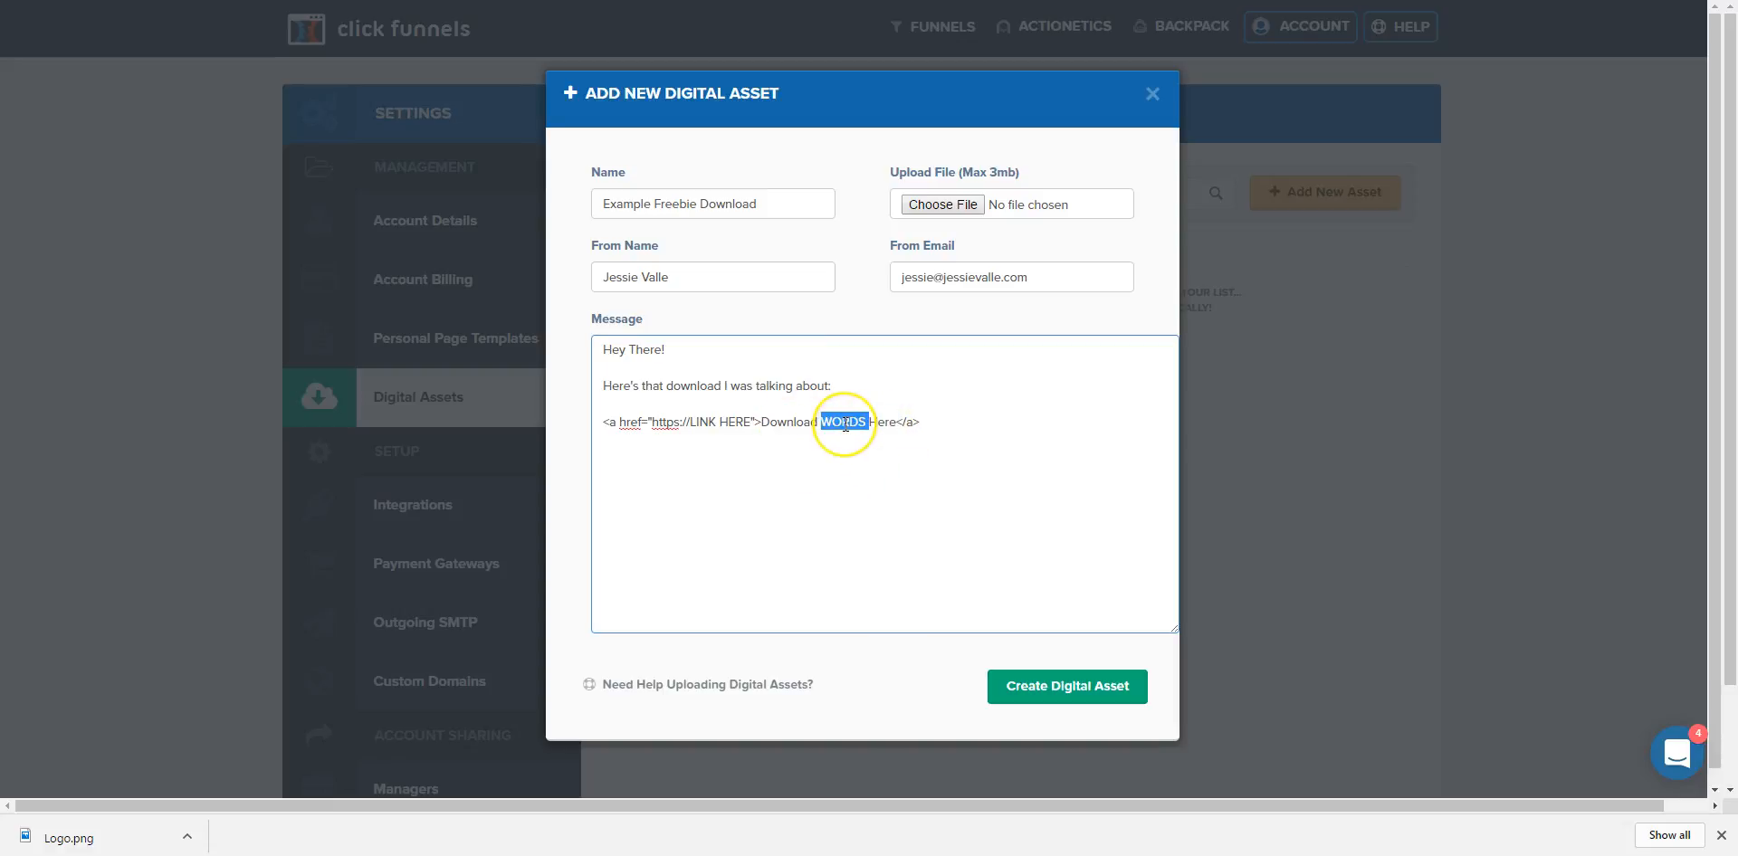
type("Example Free")
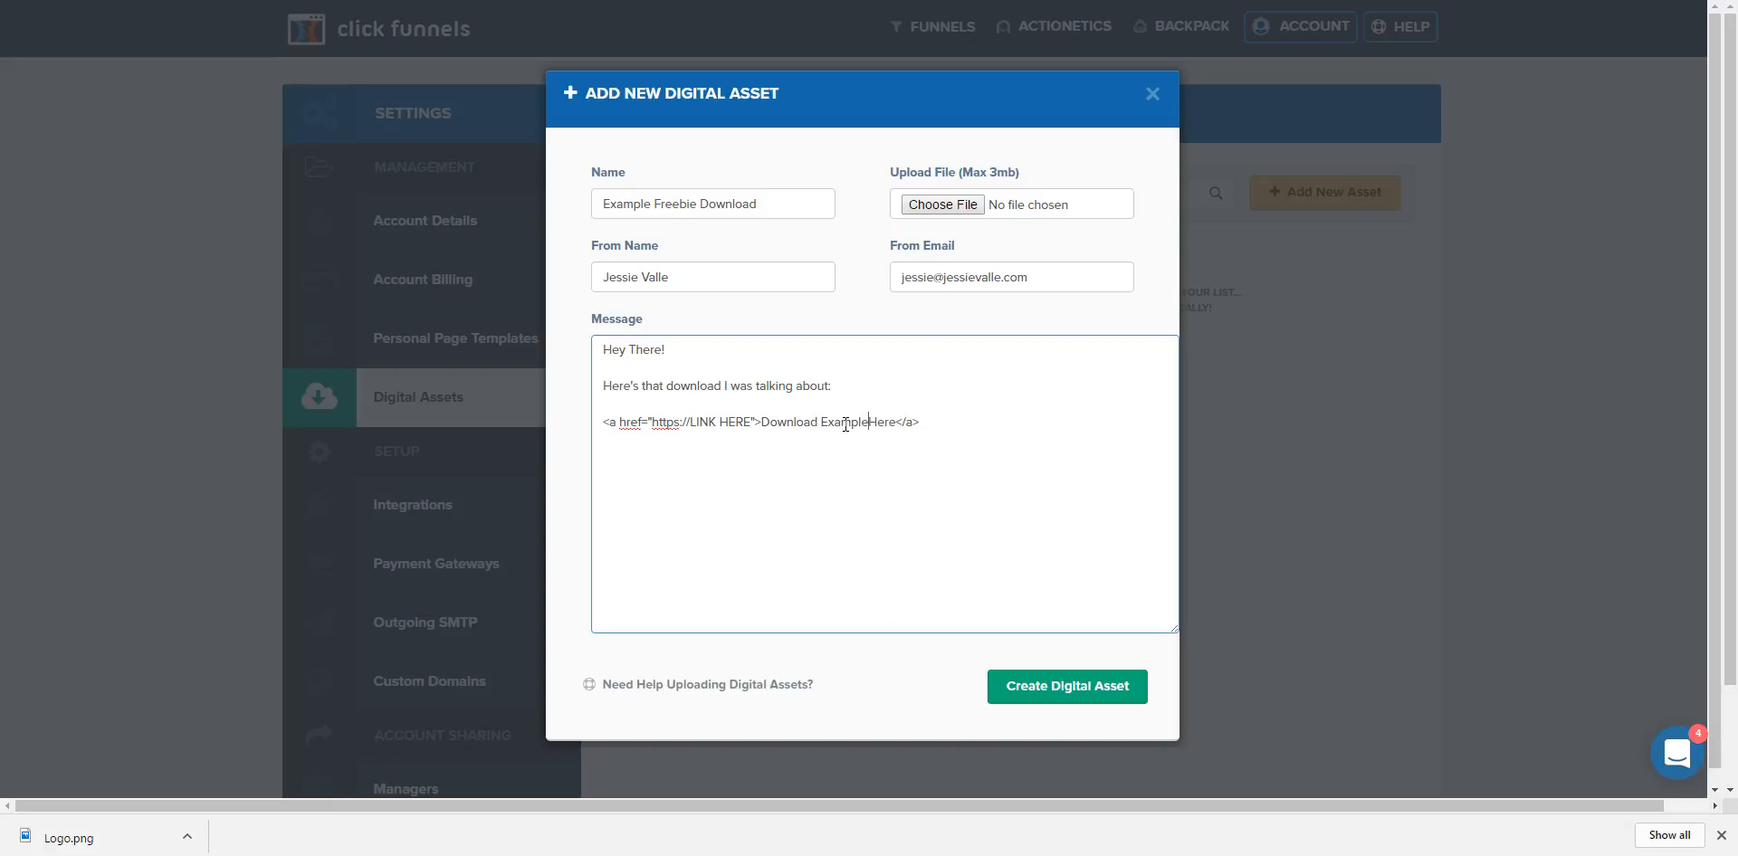
type("bie")
left_click(945, 426)
type("!")
left_click(947, 427)
key("BackSpace")
type("!")
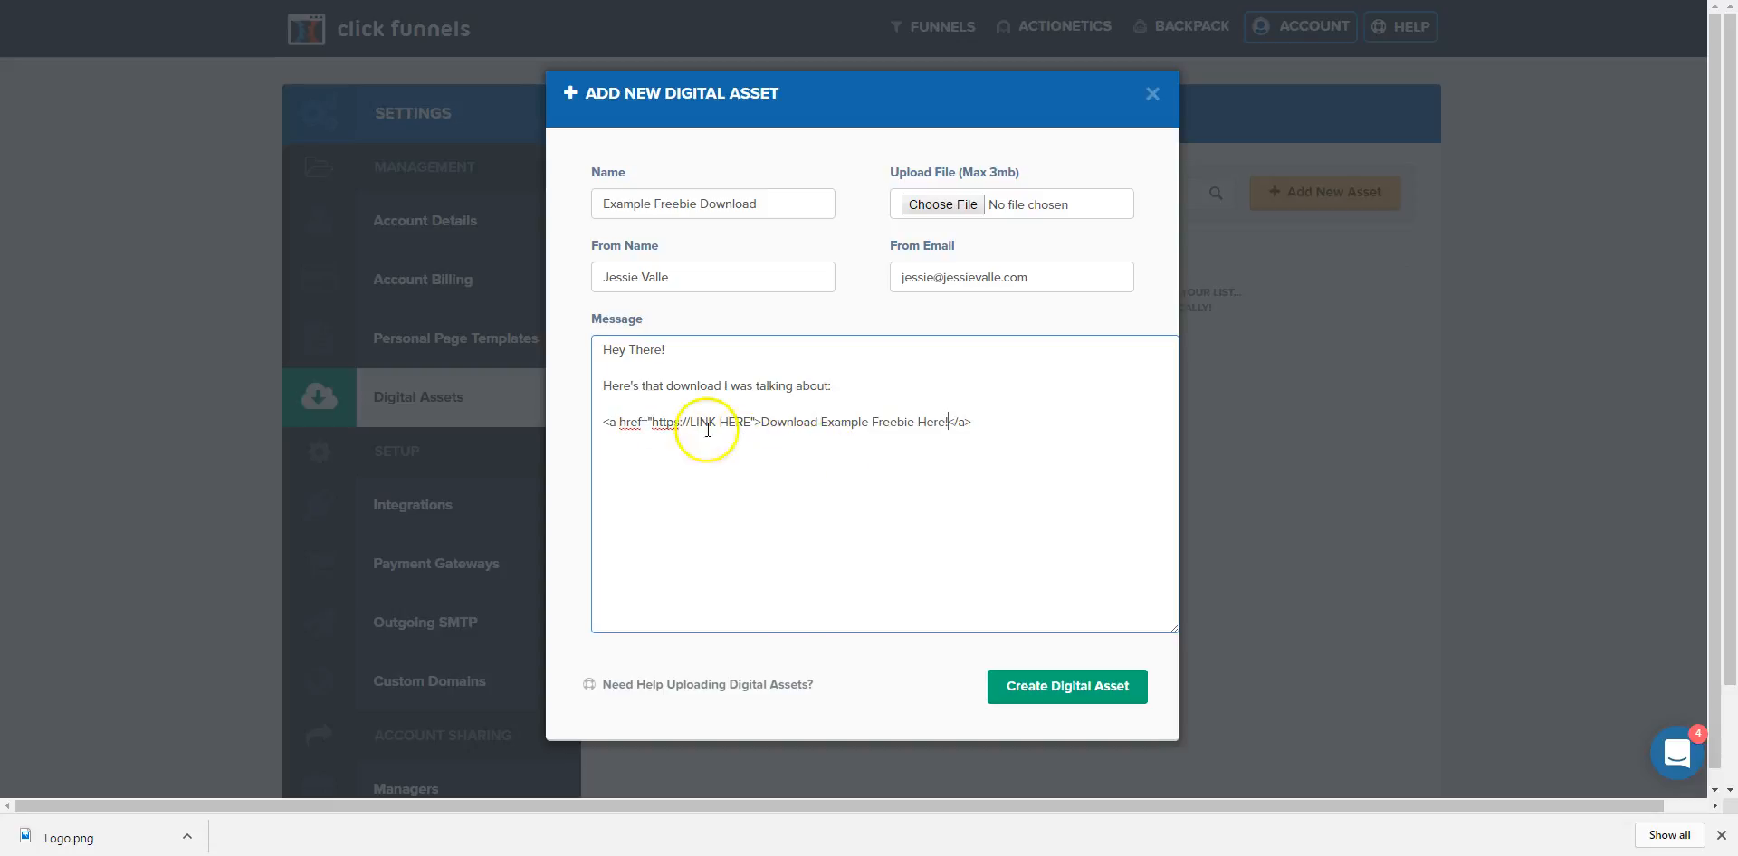
Add 'Thanks' after the link line and begin the sender's name on the next line.
left_click(1016, 421)
type("Thanks,")
key("Return")
type("Je")
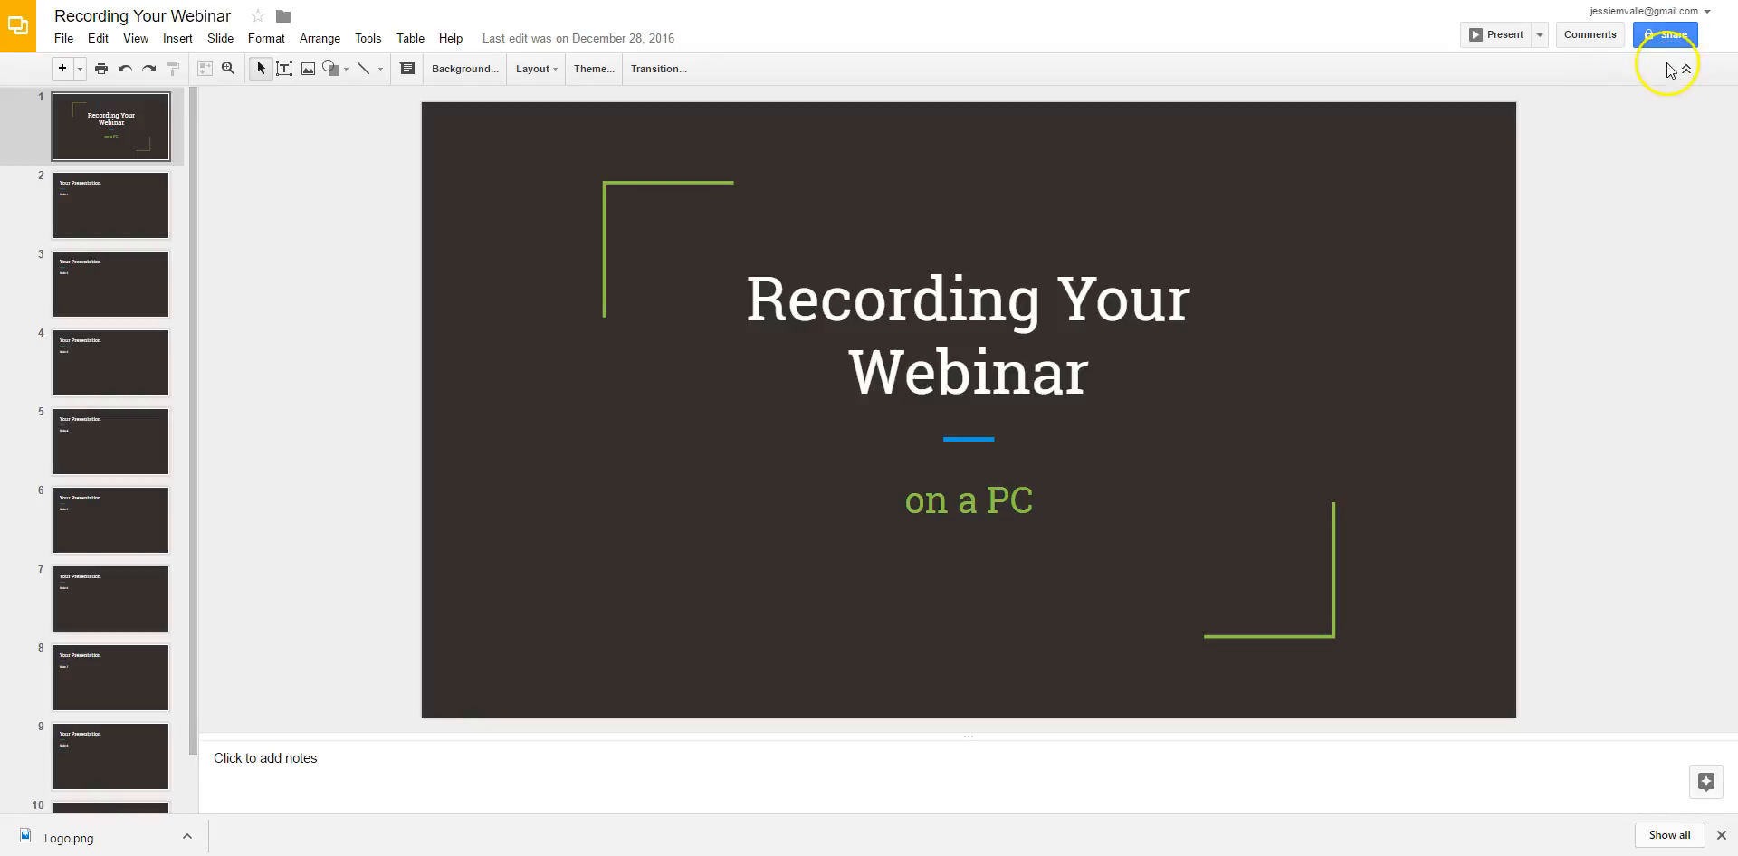
Enable a shareable view link for the Recording Your Webinar deck and copy the URL.
left_click(1665, 34)
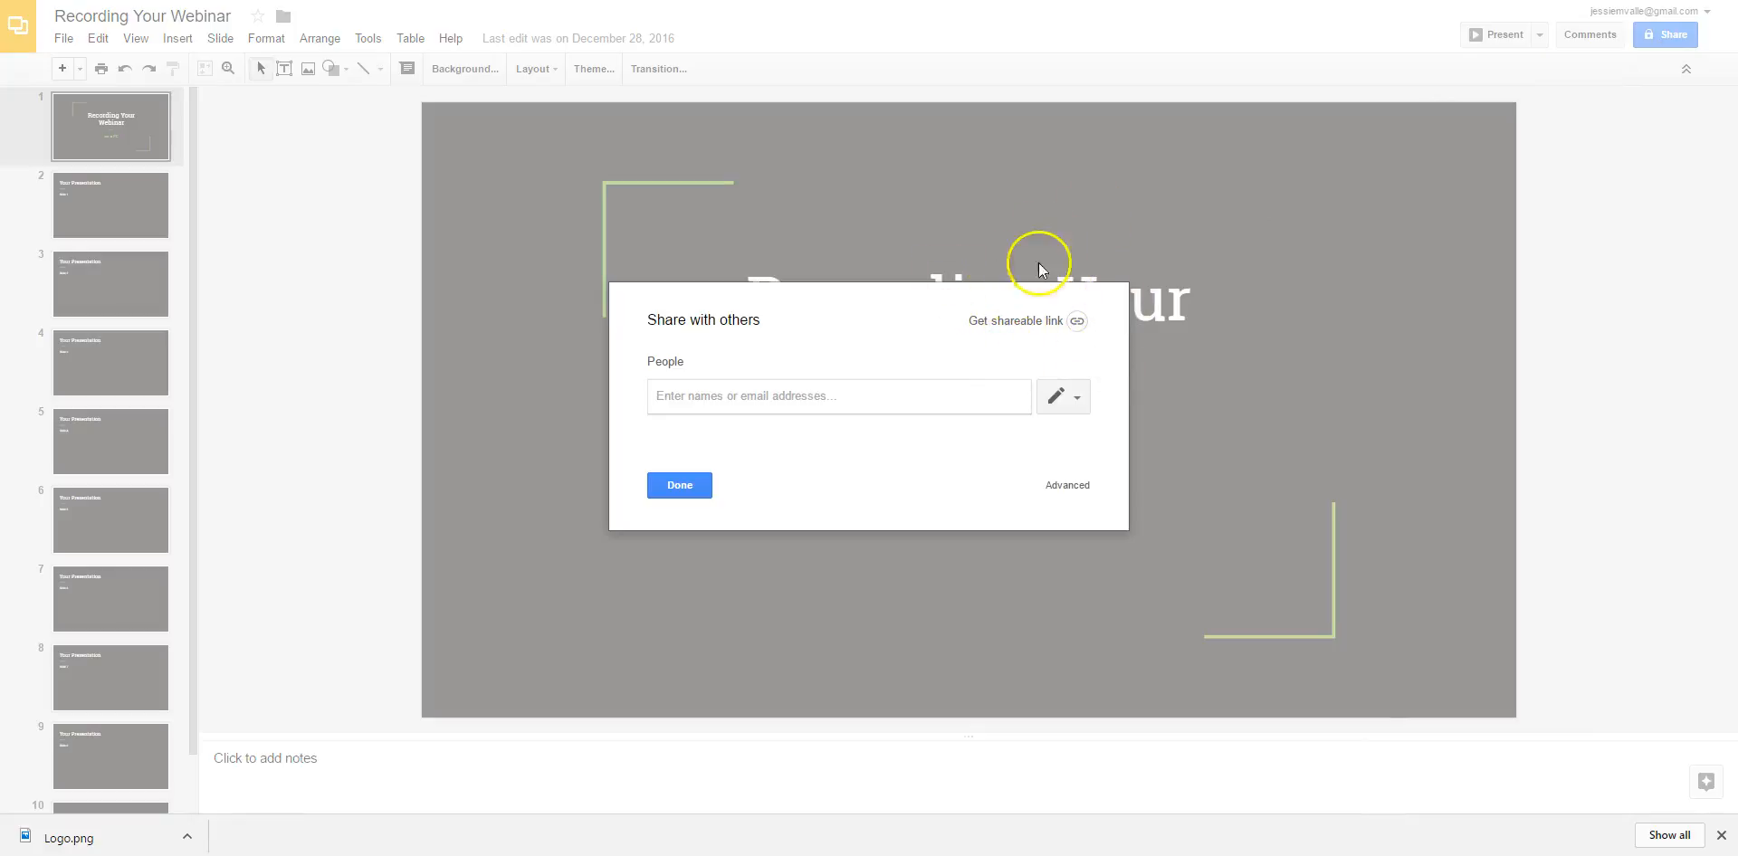
left_click(1019, 321)
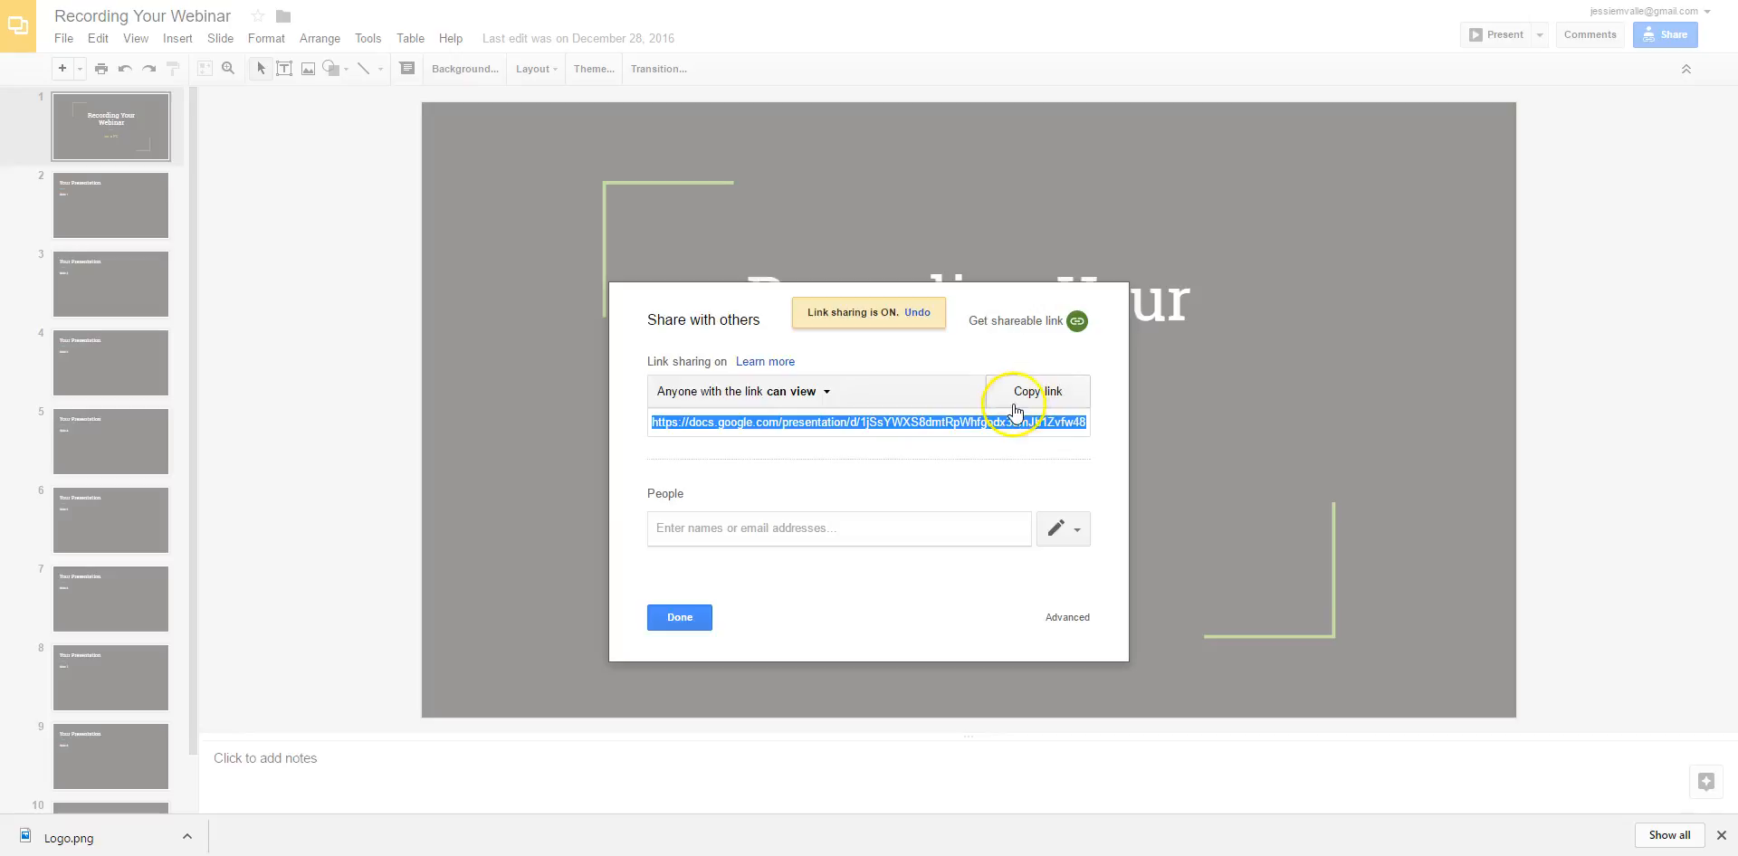
right_click(1004, 422)
left_click(1036, 447)
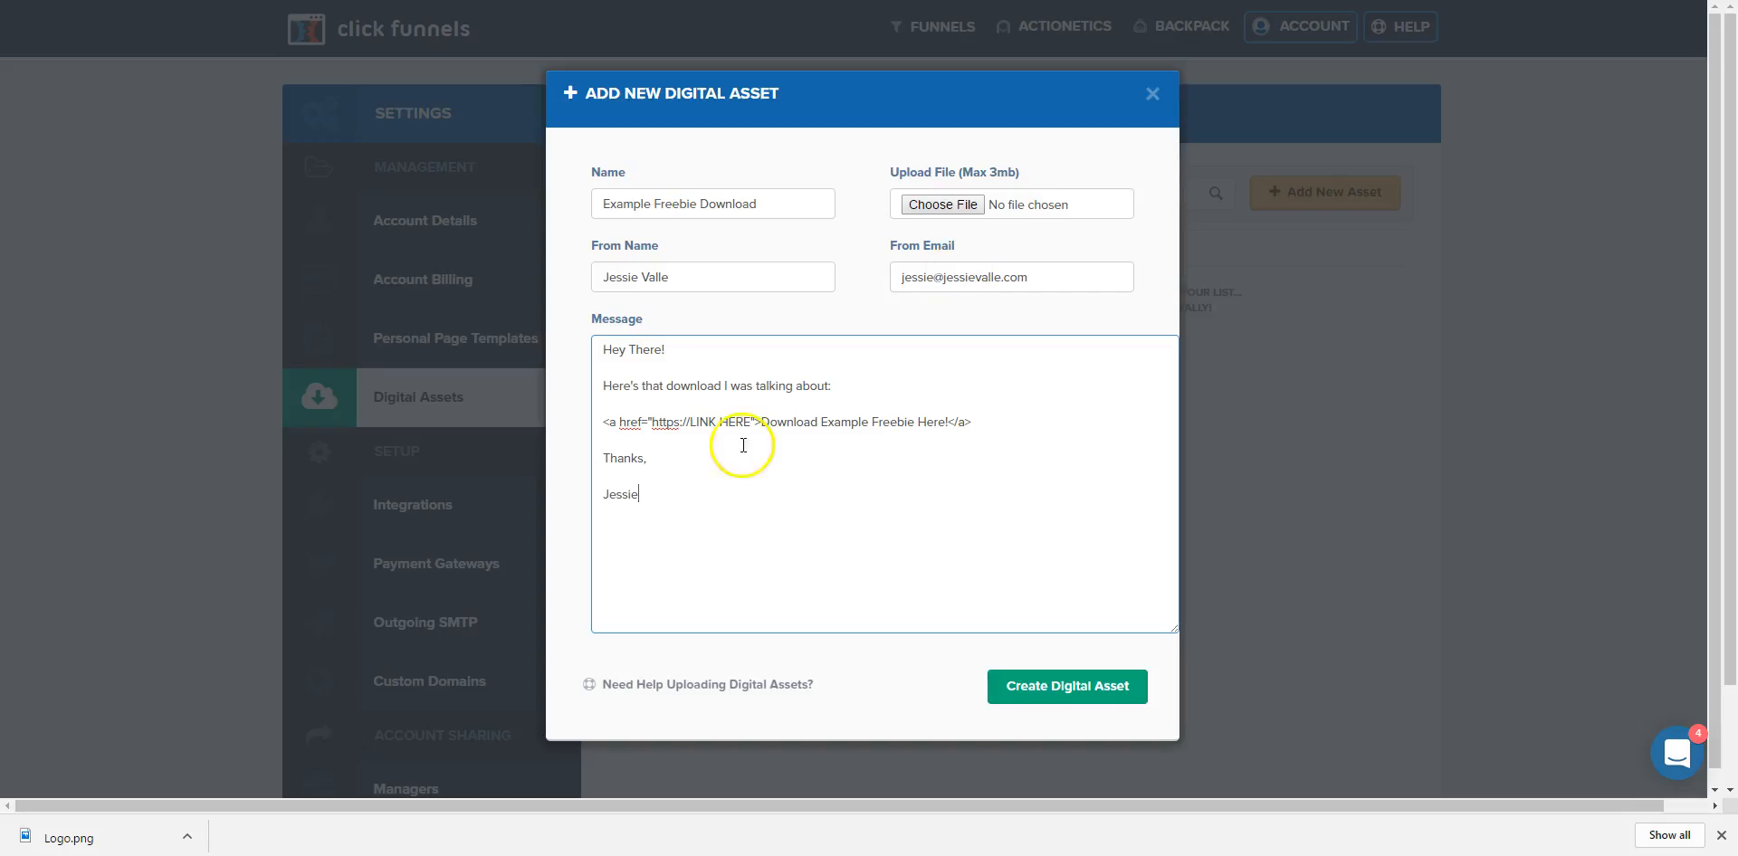
left_click_drag(652, 425, 747, 430)
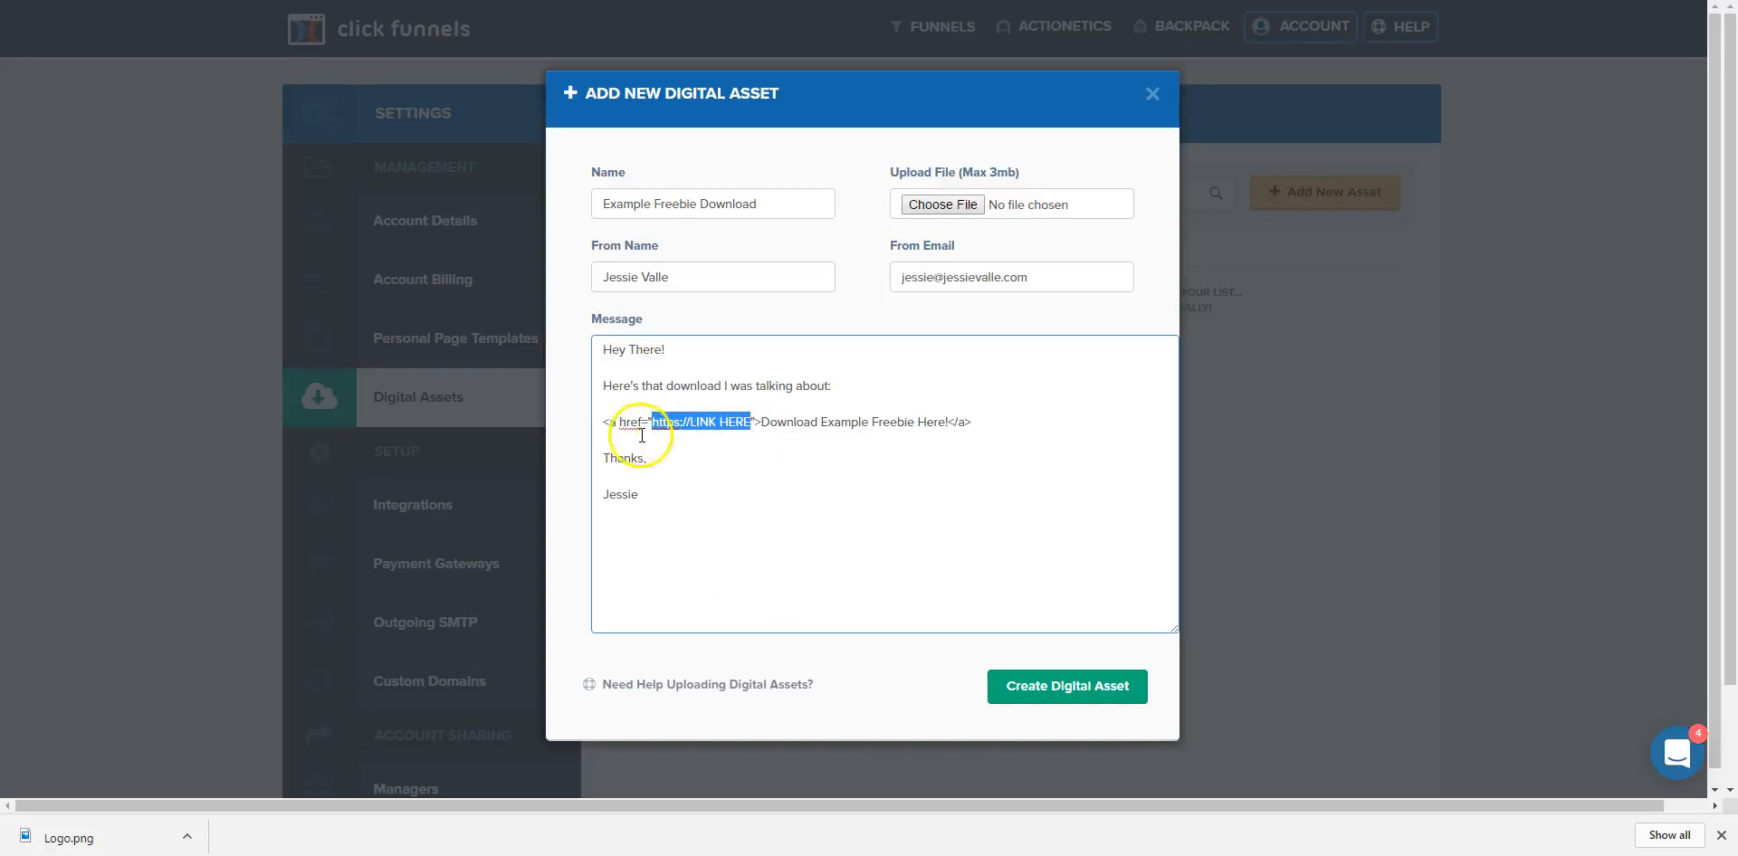
key("ctrl+v")
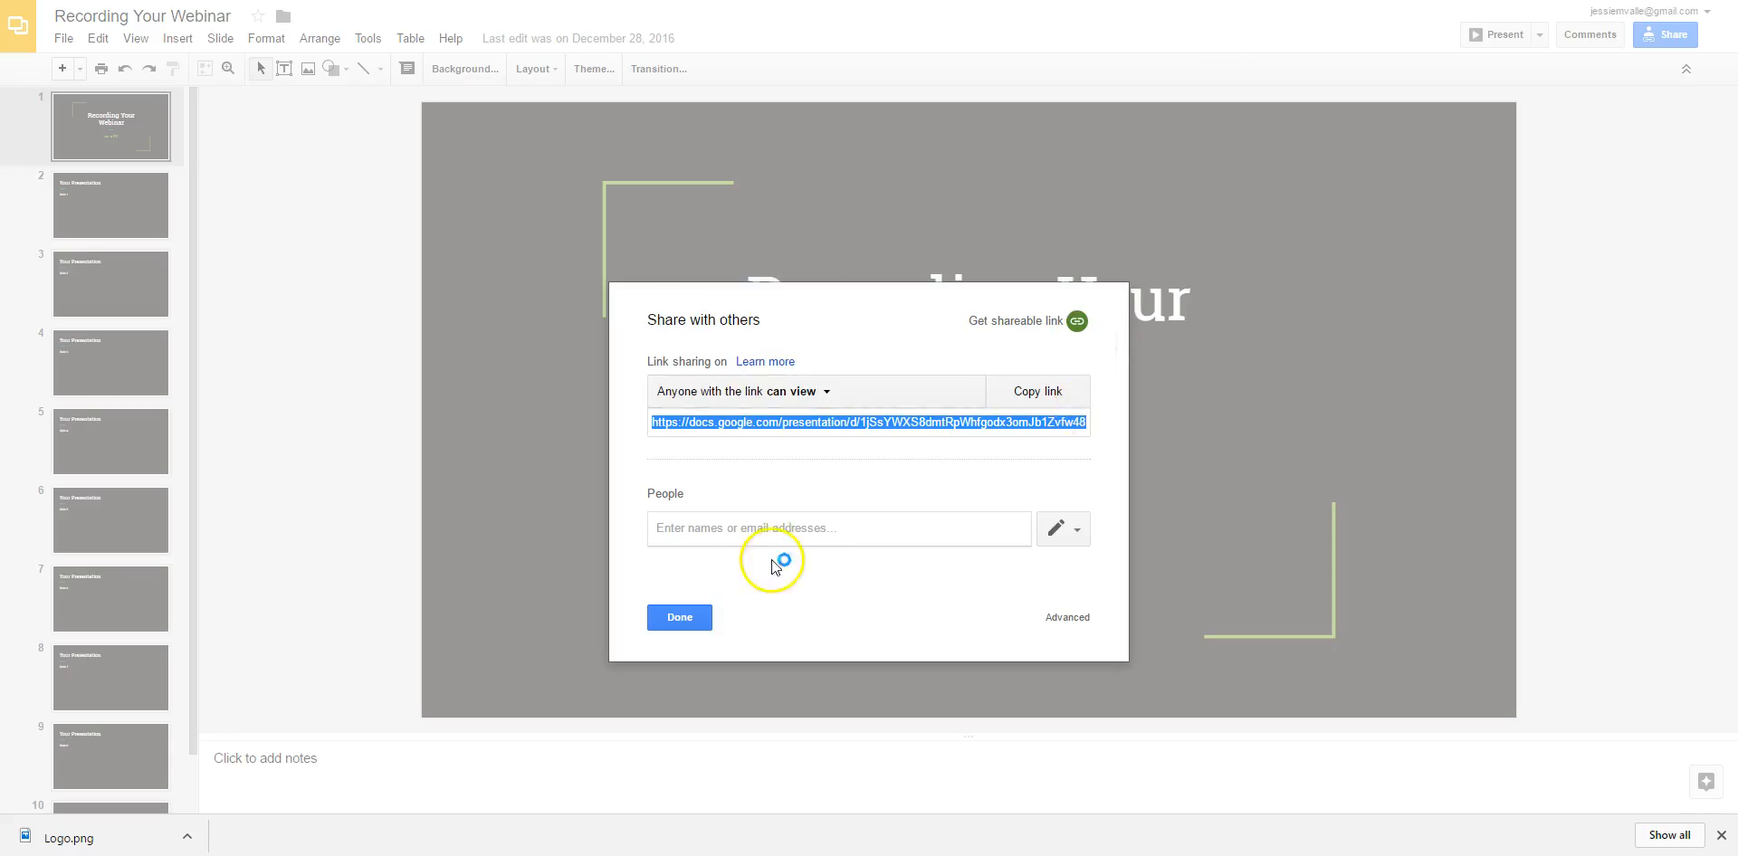
left_click(698, 615)
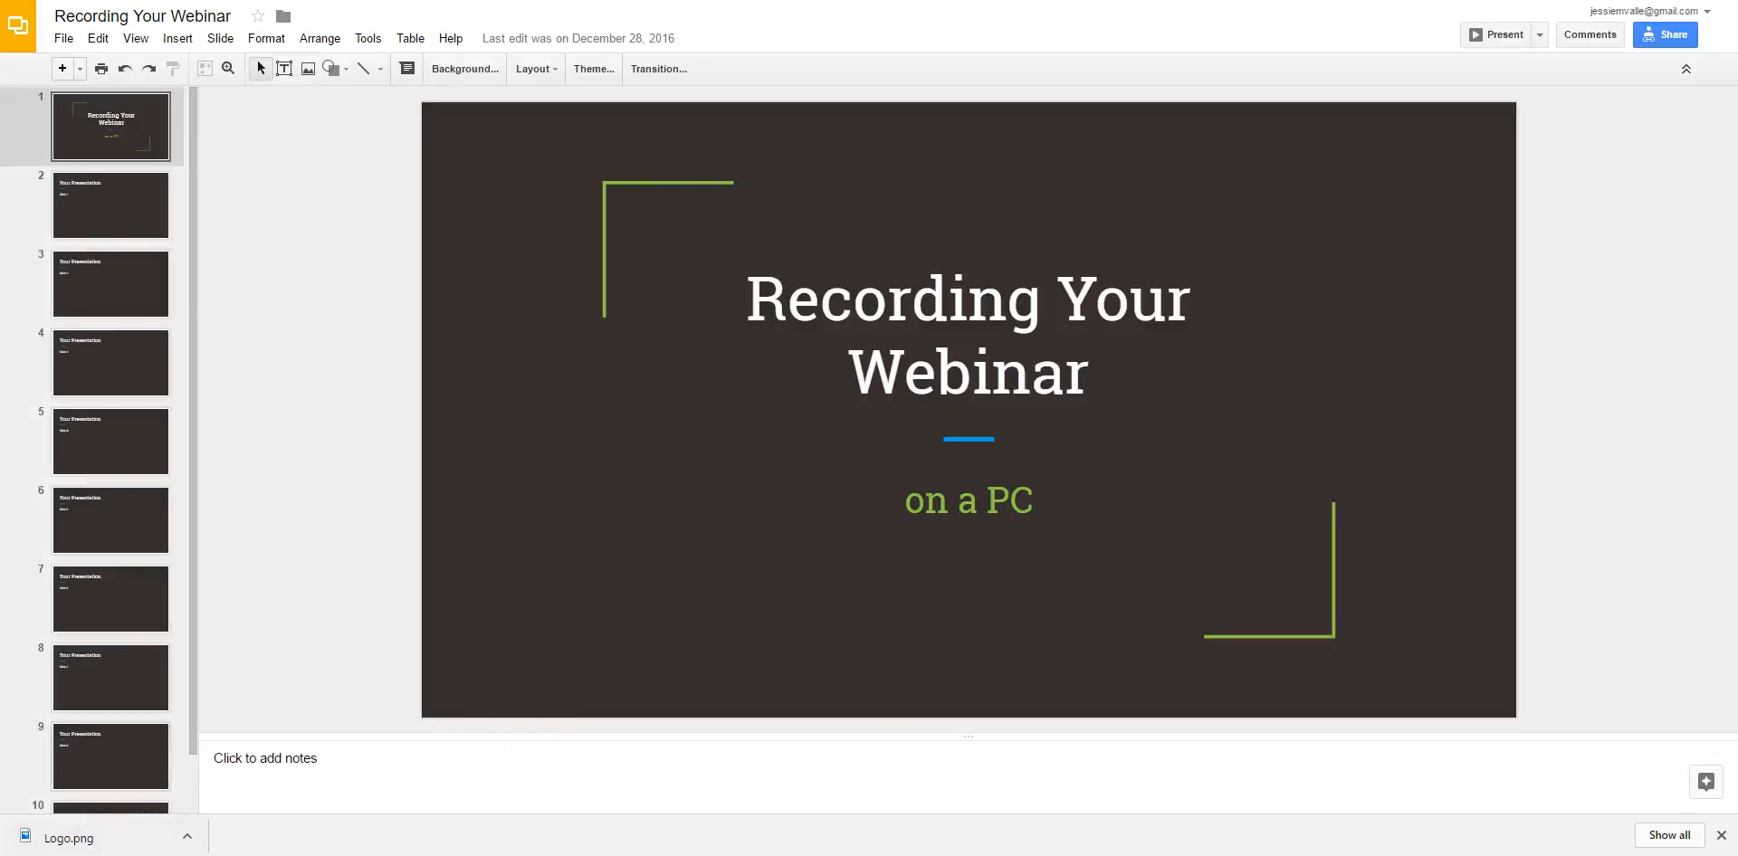
Snip the deck's title slide with Snipping Tool and save it to Downloads as 'freebie image'.
key("super")
left_click(314, 429)
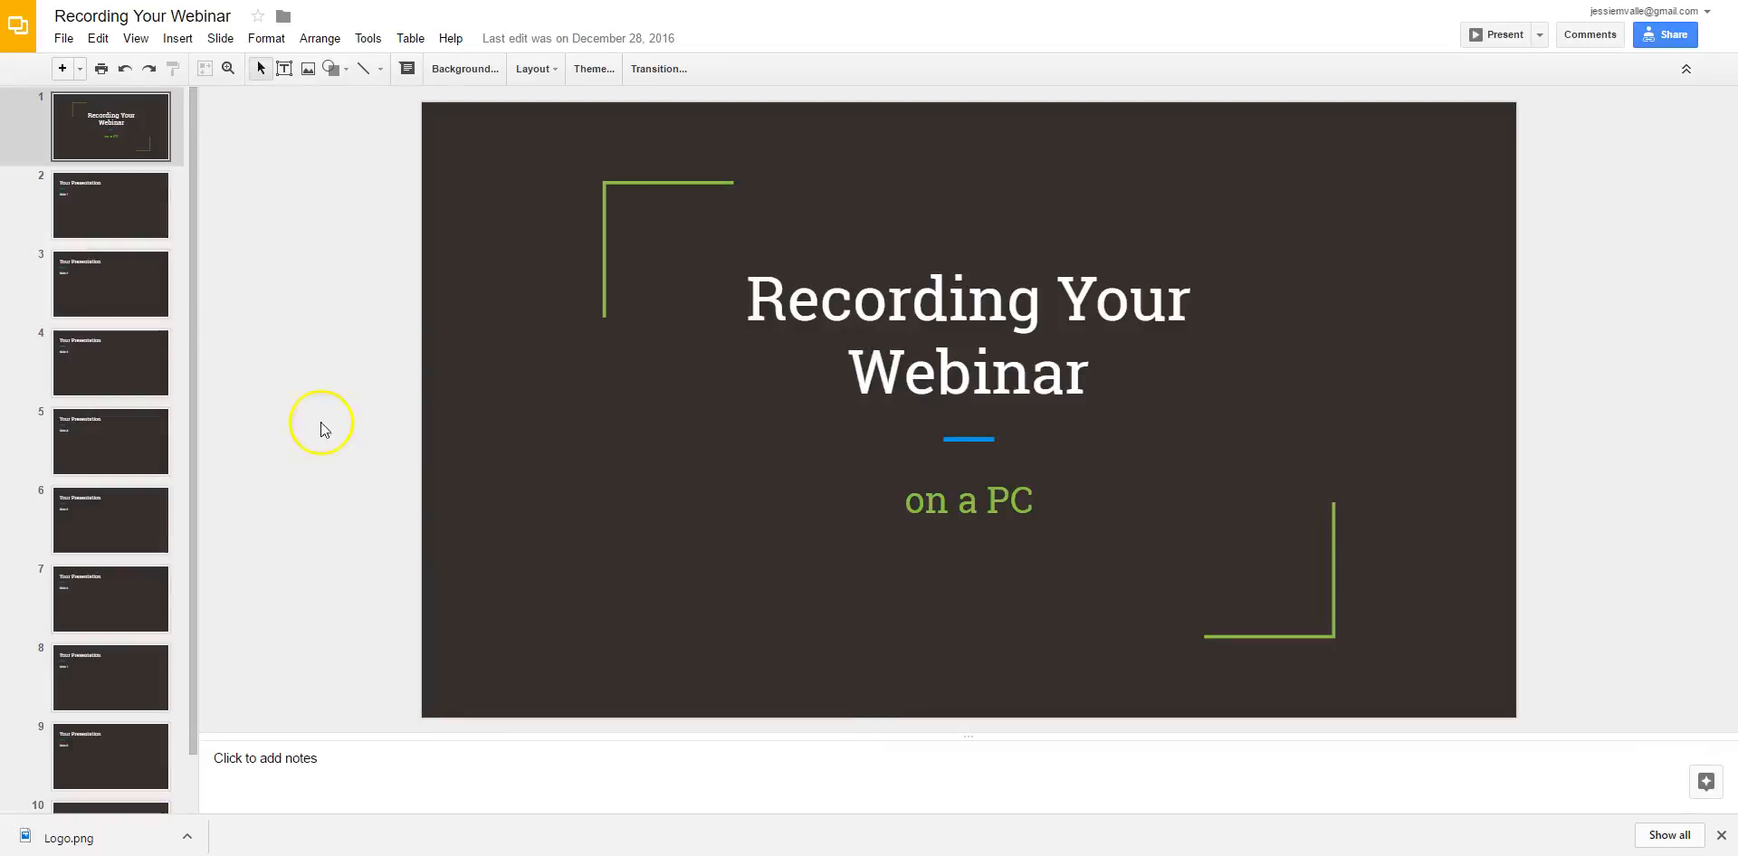
left_click(1339, 779)
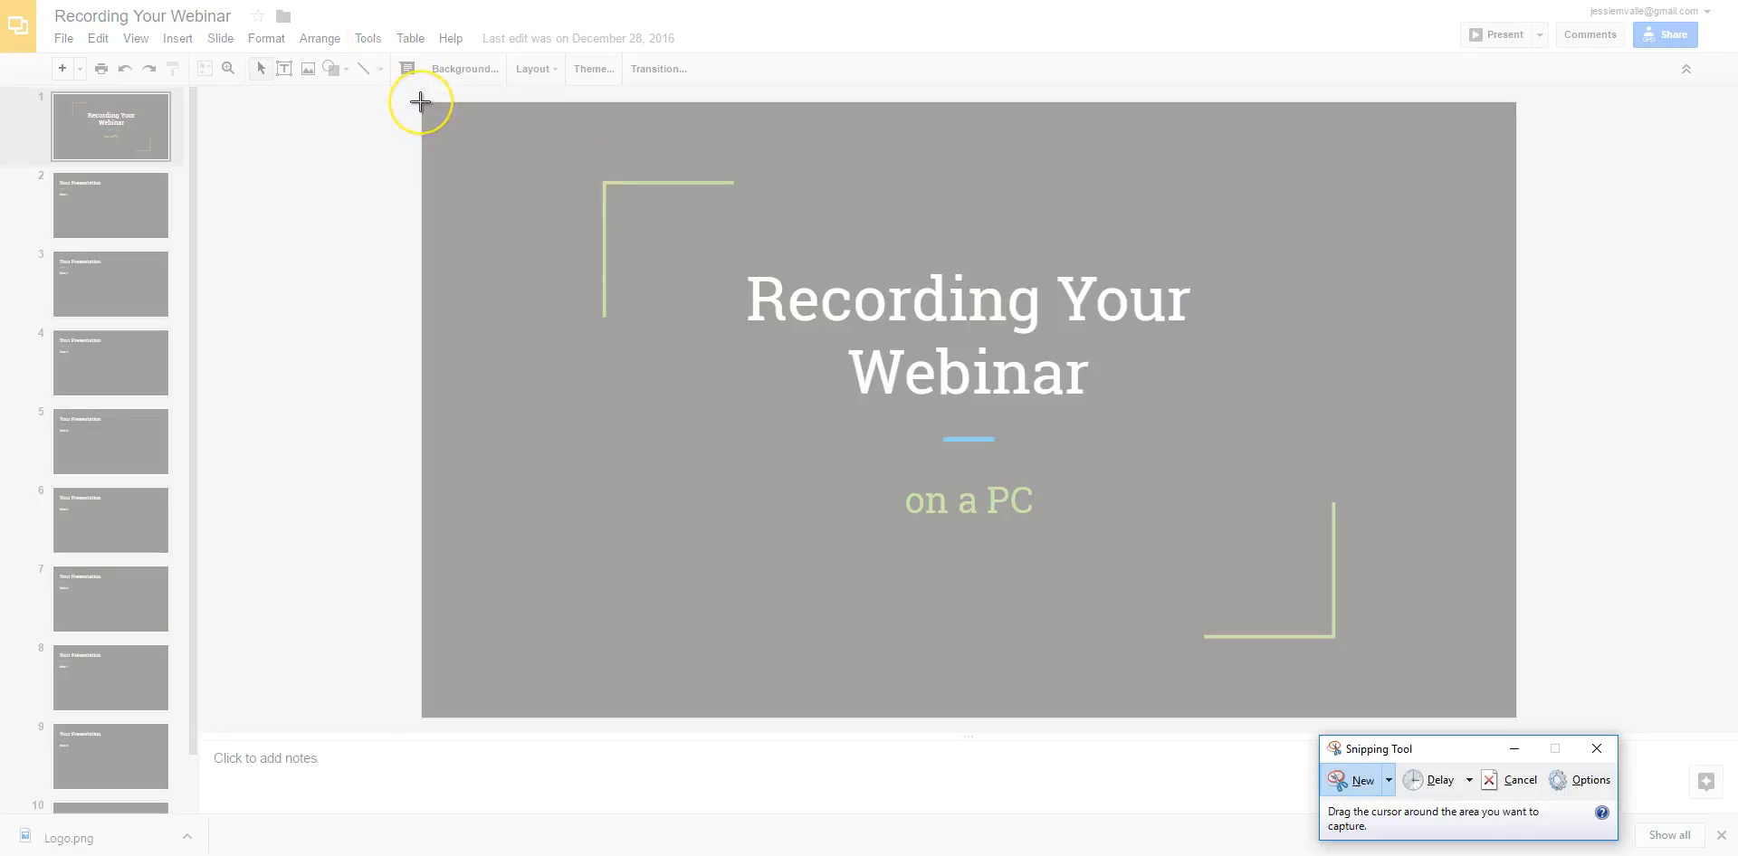
left_click_drag(421, 103, 1517, 717)
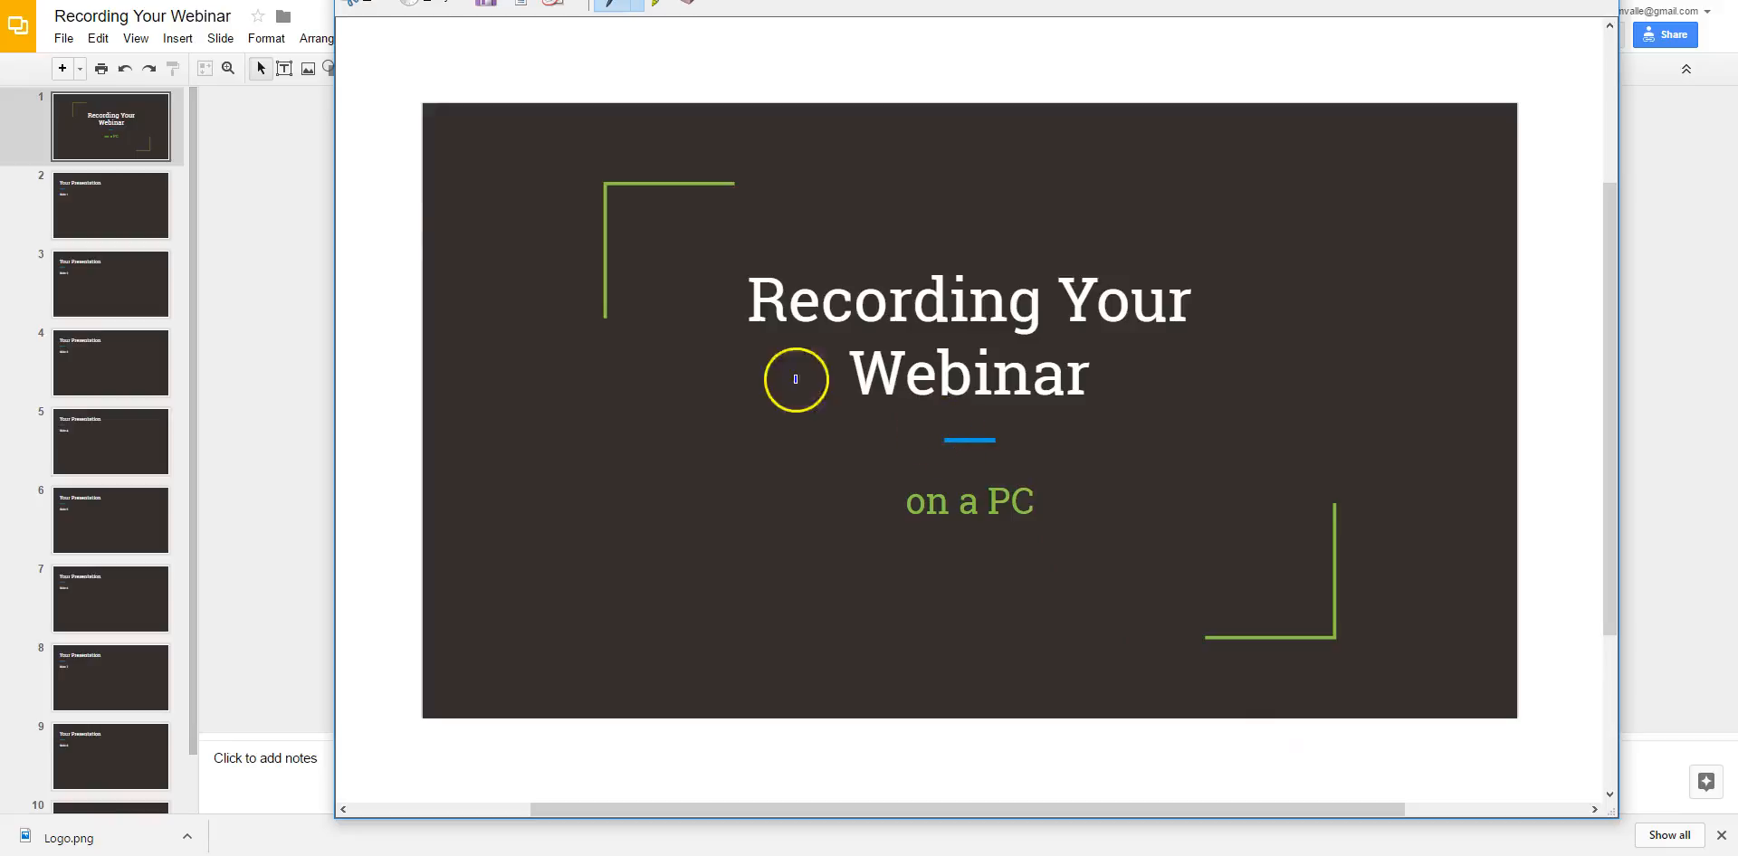
left_click(486, 7)
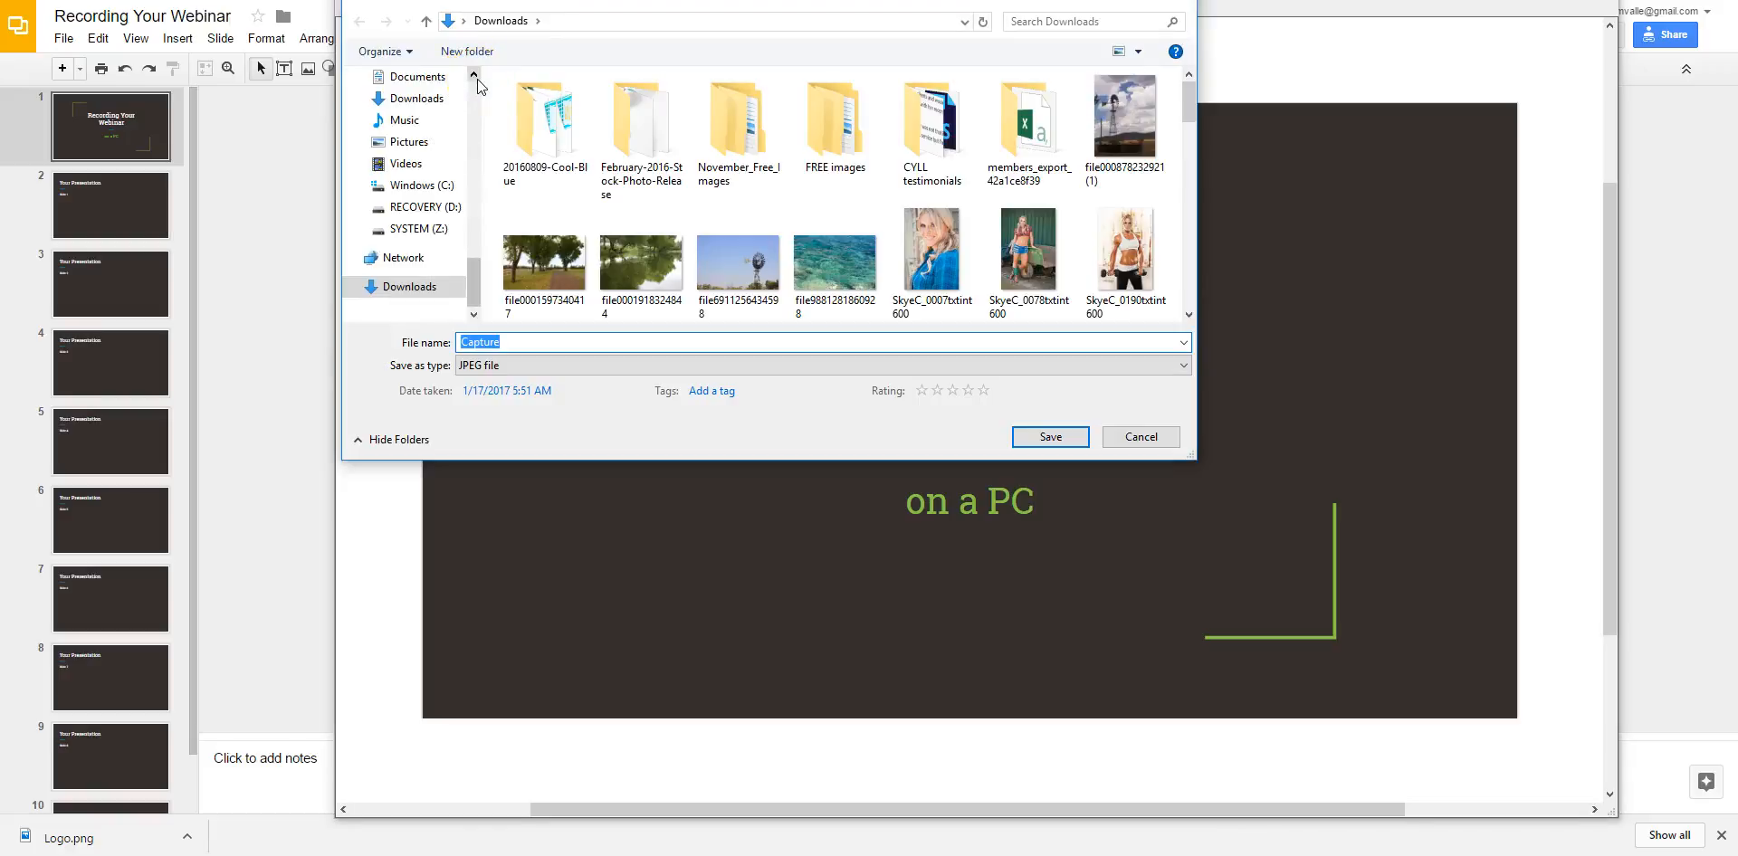
type("freebie image")
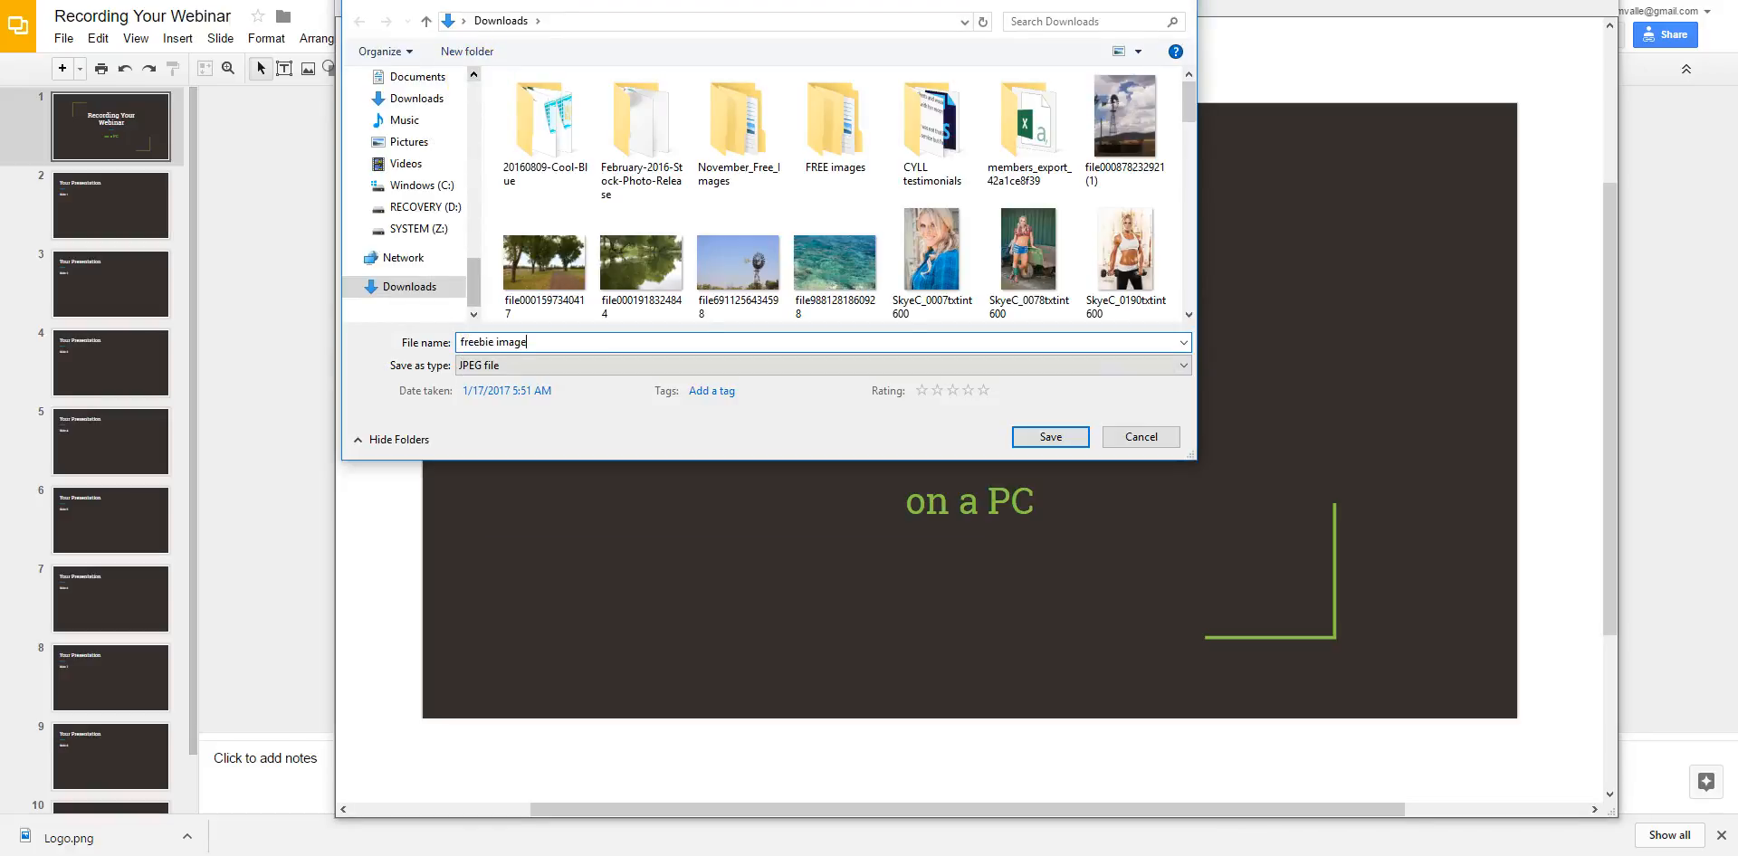
key("Return")
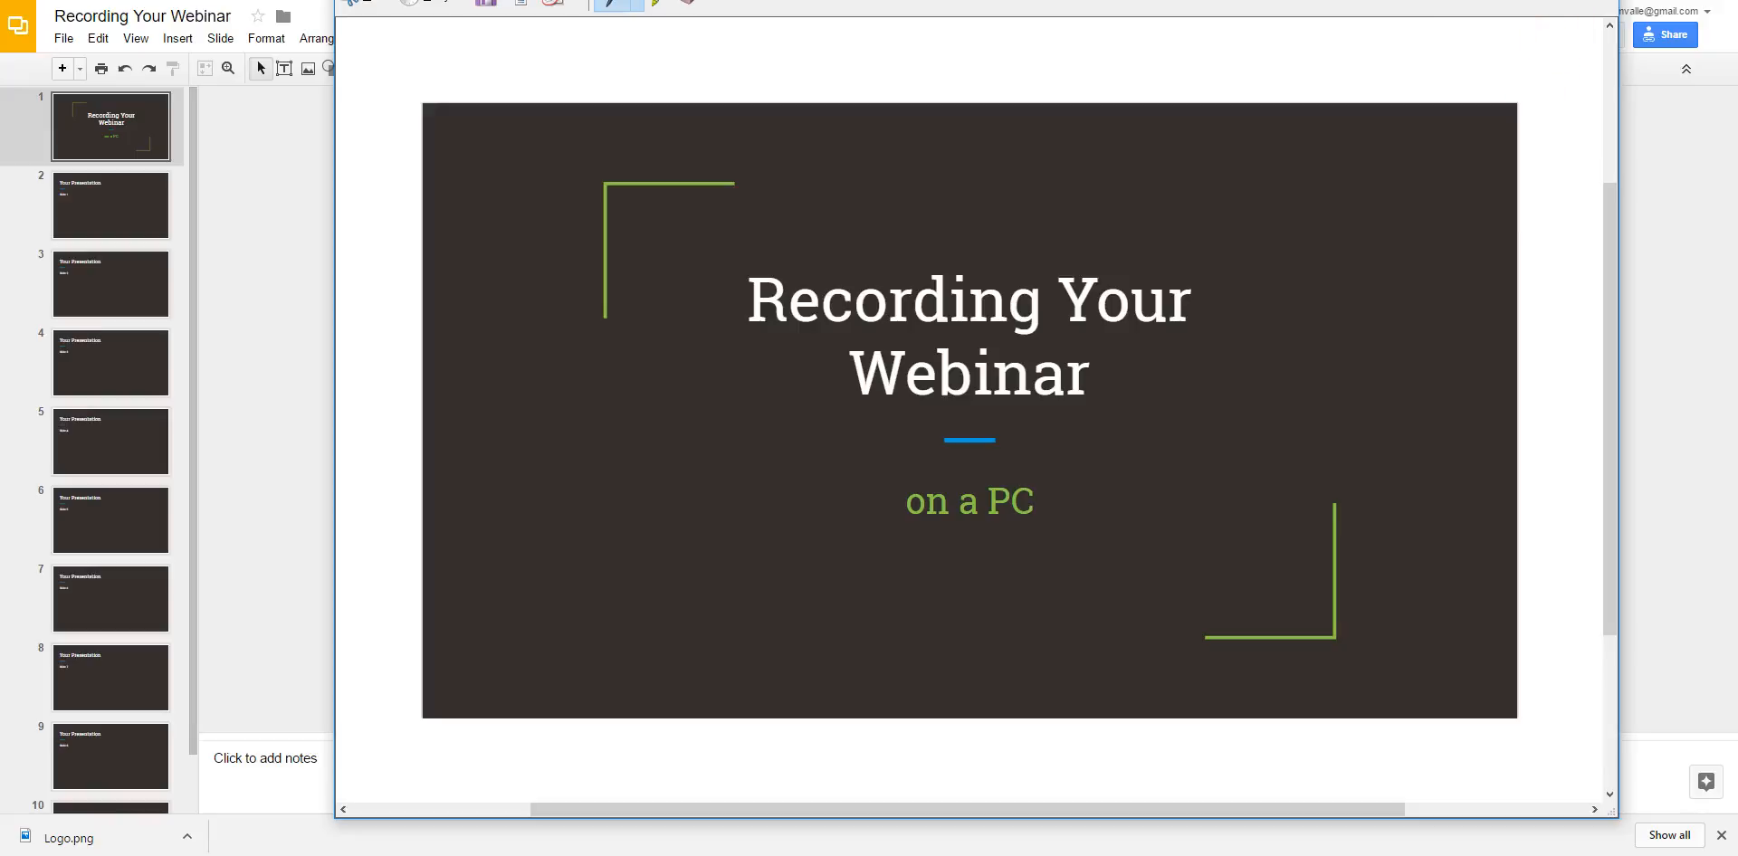
left_click(1597, 0)
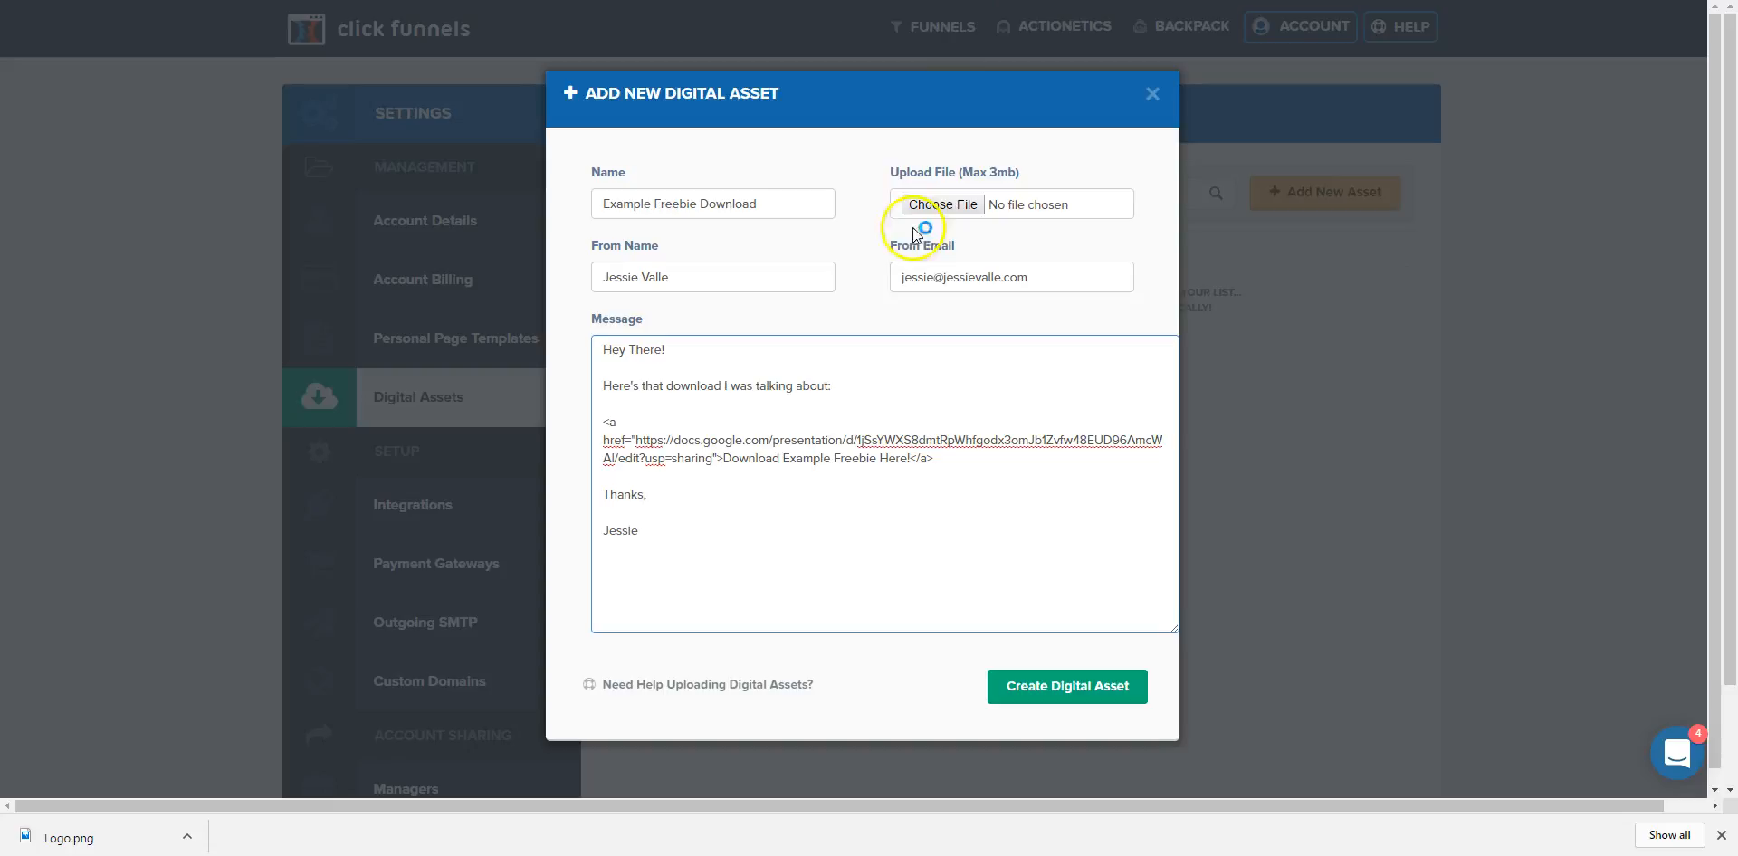
Upload freebie image.JPG from Downloads as the asset's file.
left_click(927, 210)
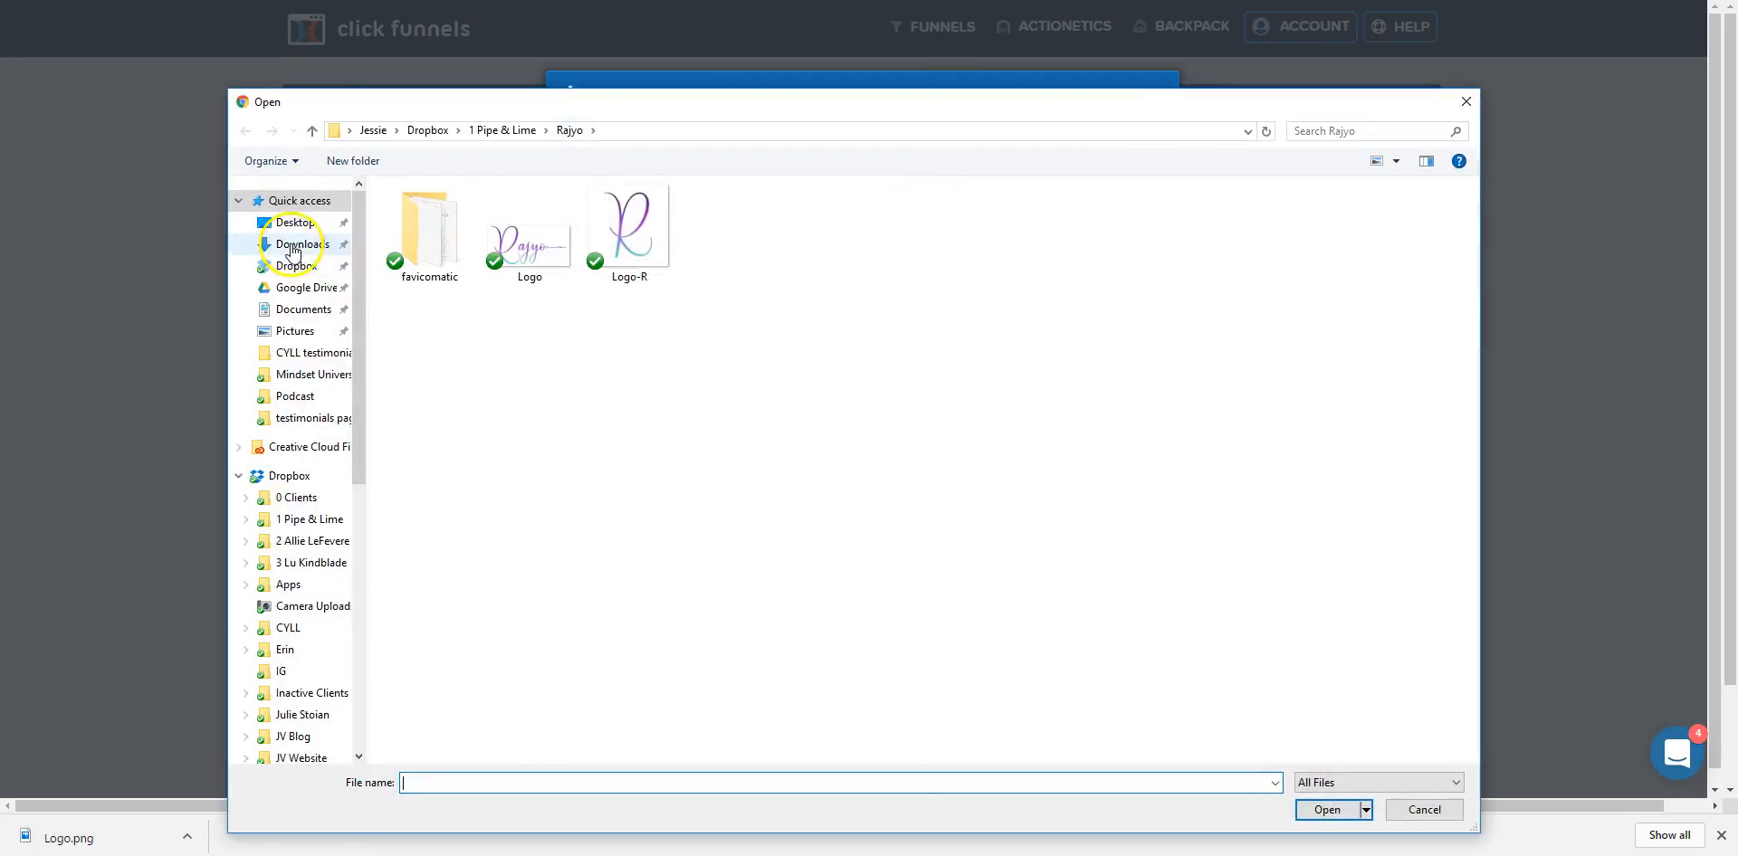
left_click(299, 246)
double_click(1021, 257)
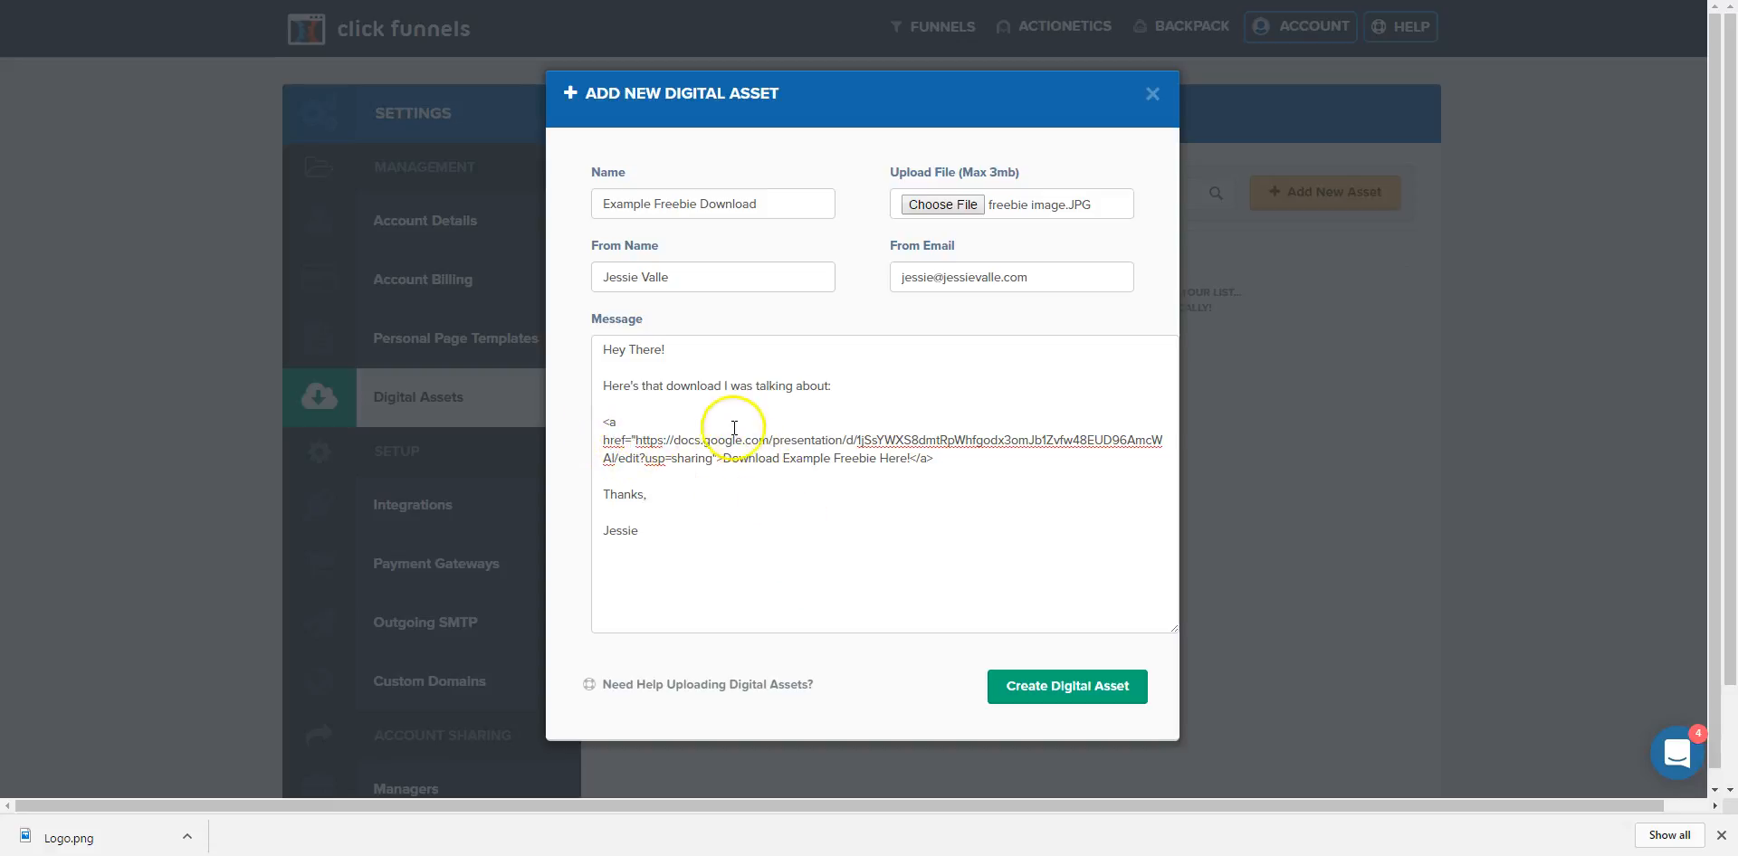
left_click_drag(713, 458, 667, 455)
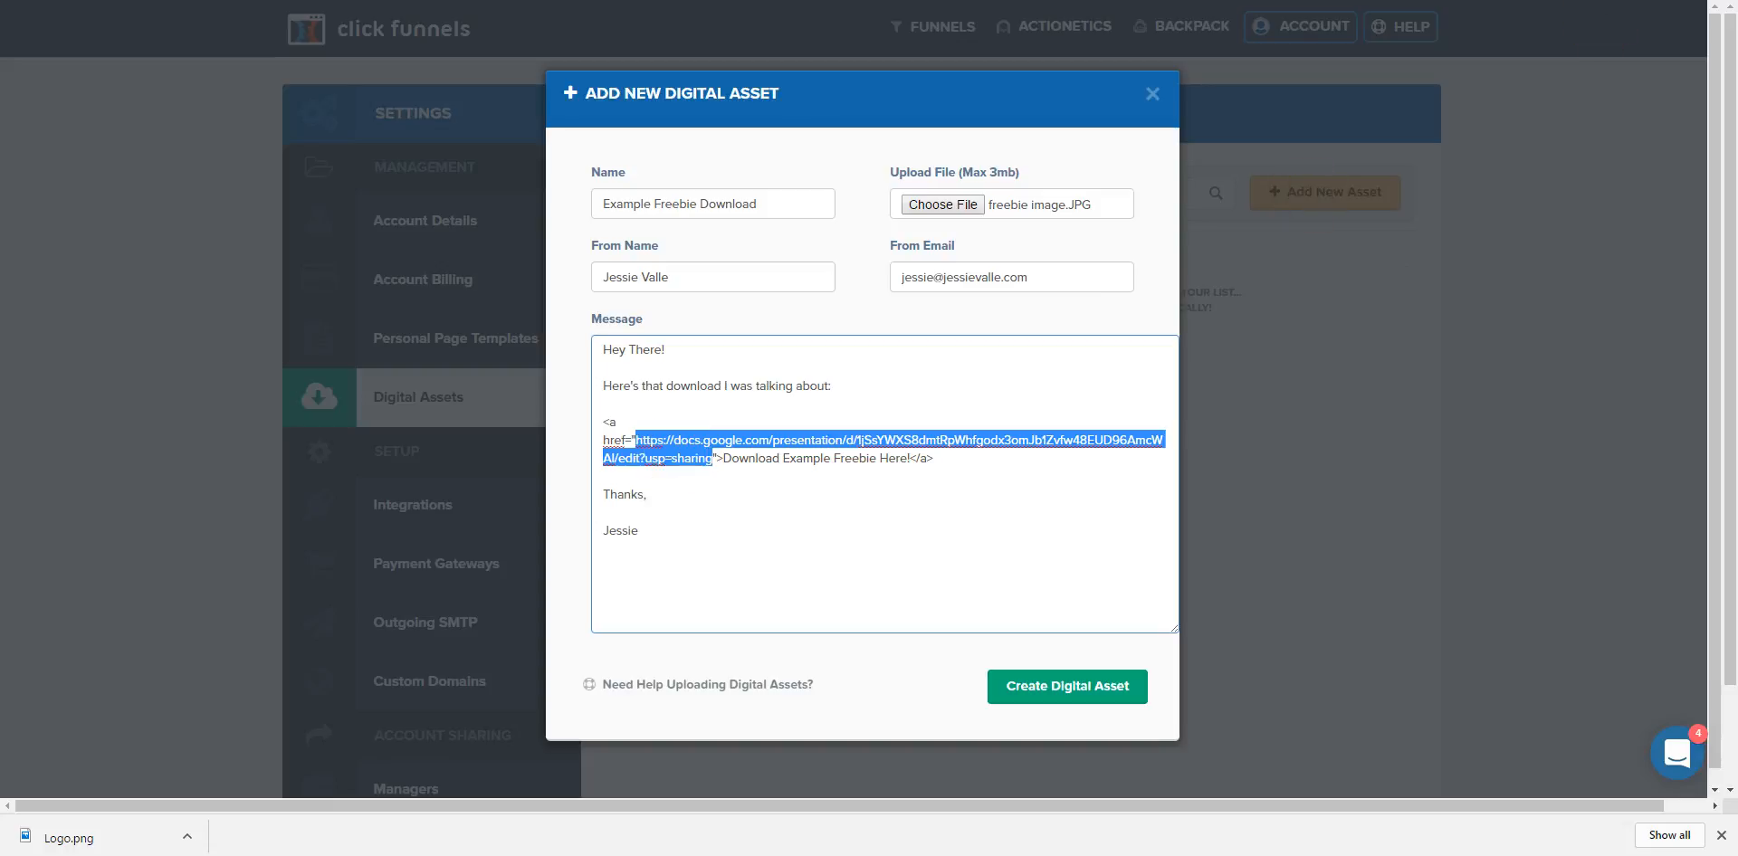
key("ctrl+c")
key("ctrl+t")
key("ctrl+v")
key("Return")
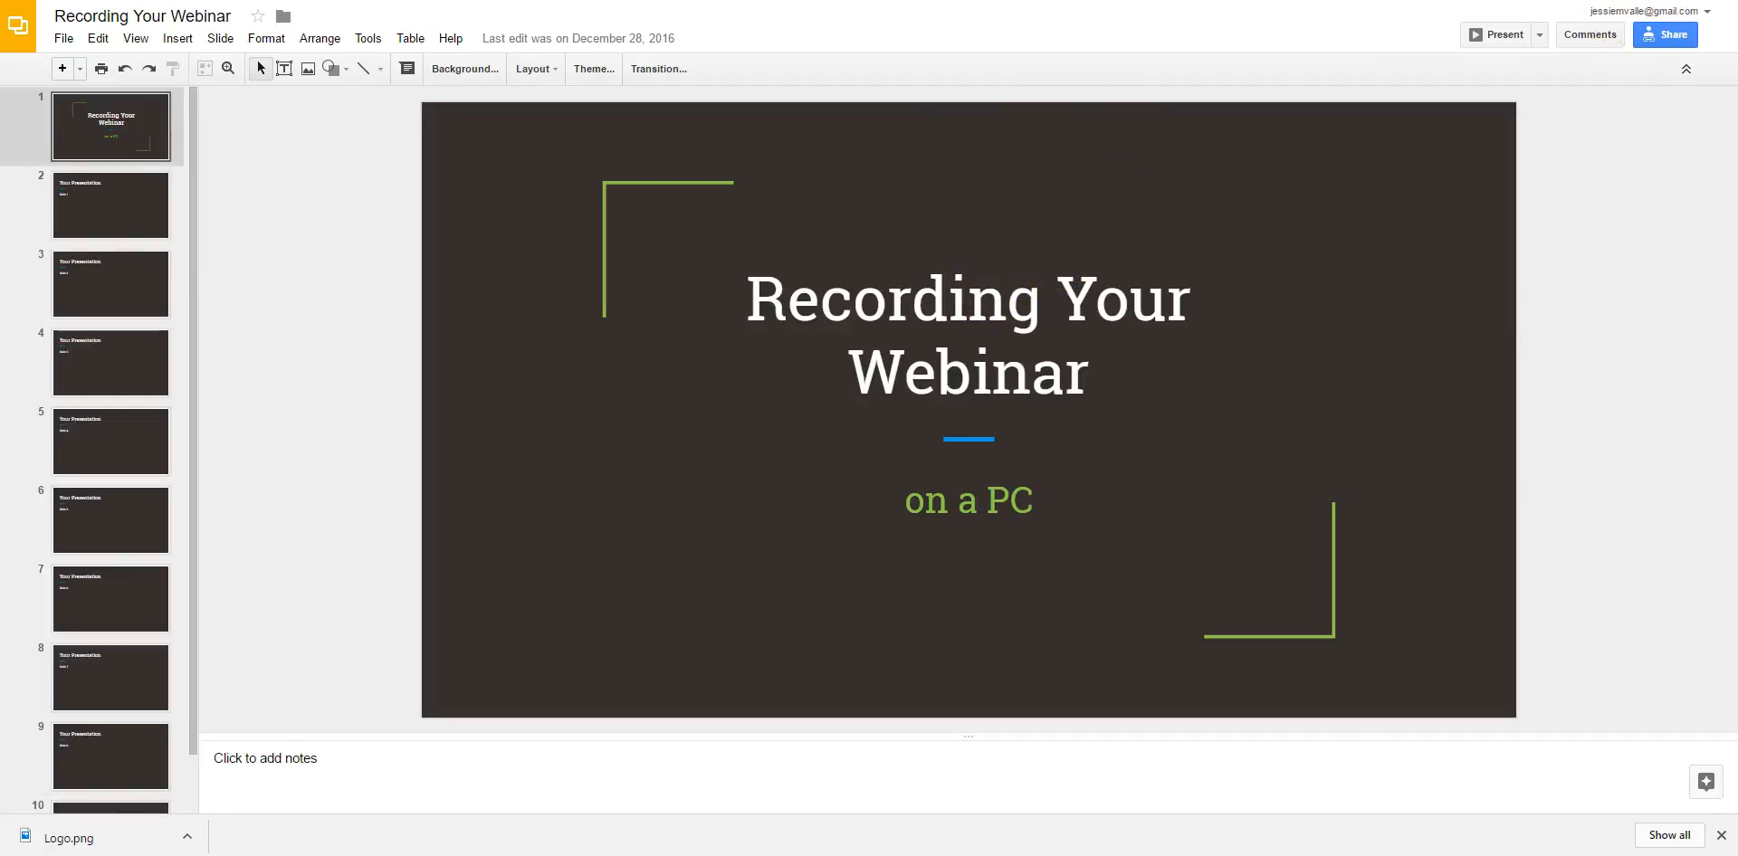
key("ctrl+w")
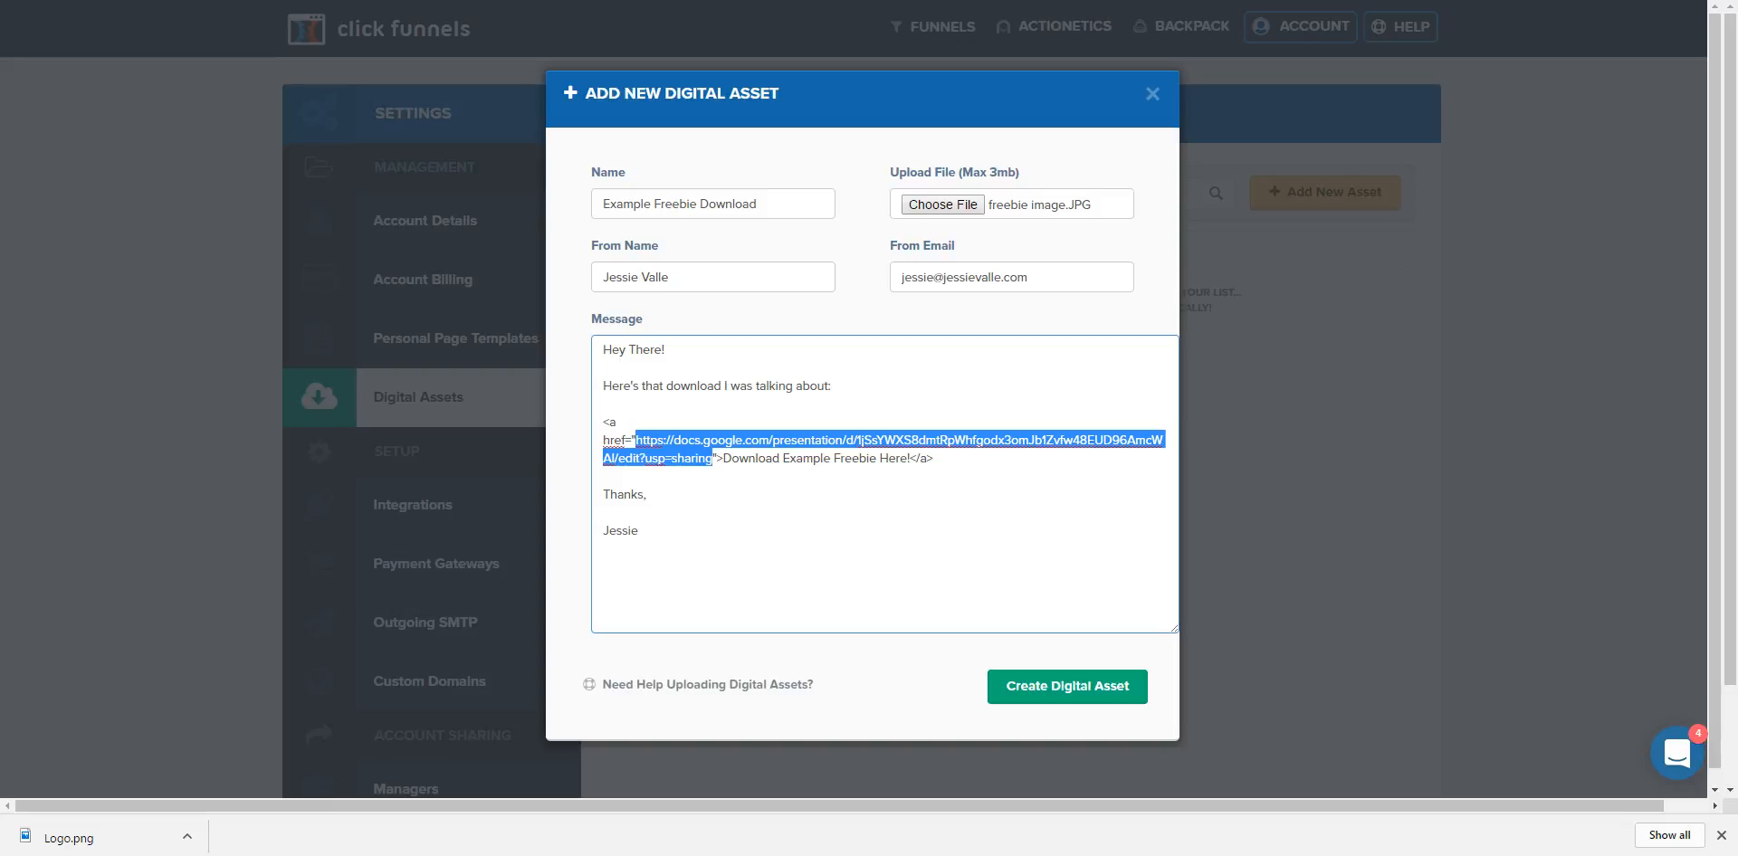
left_click(835, 459)
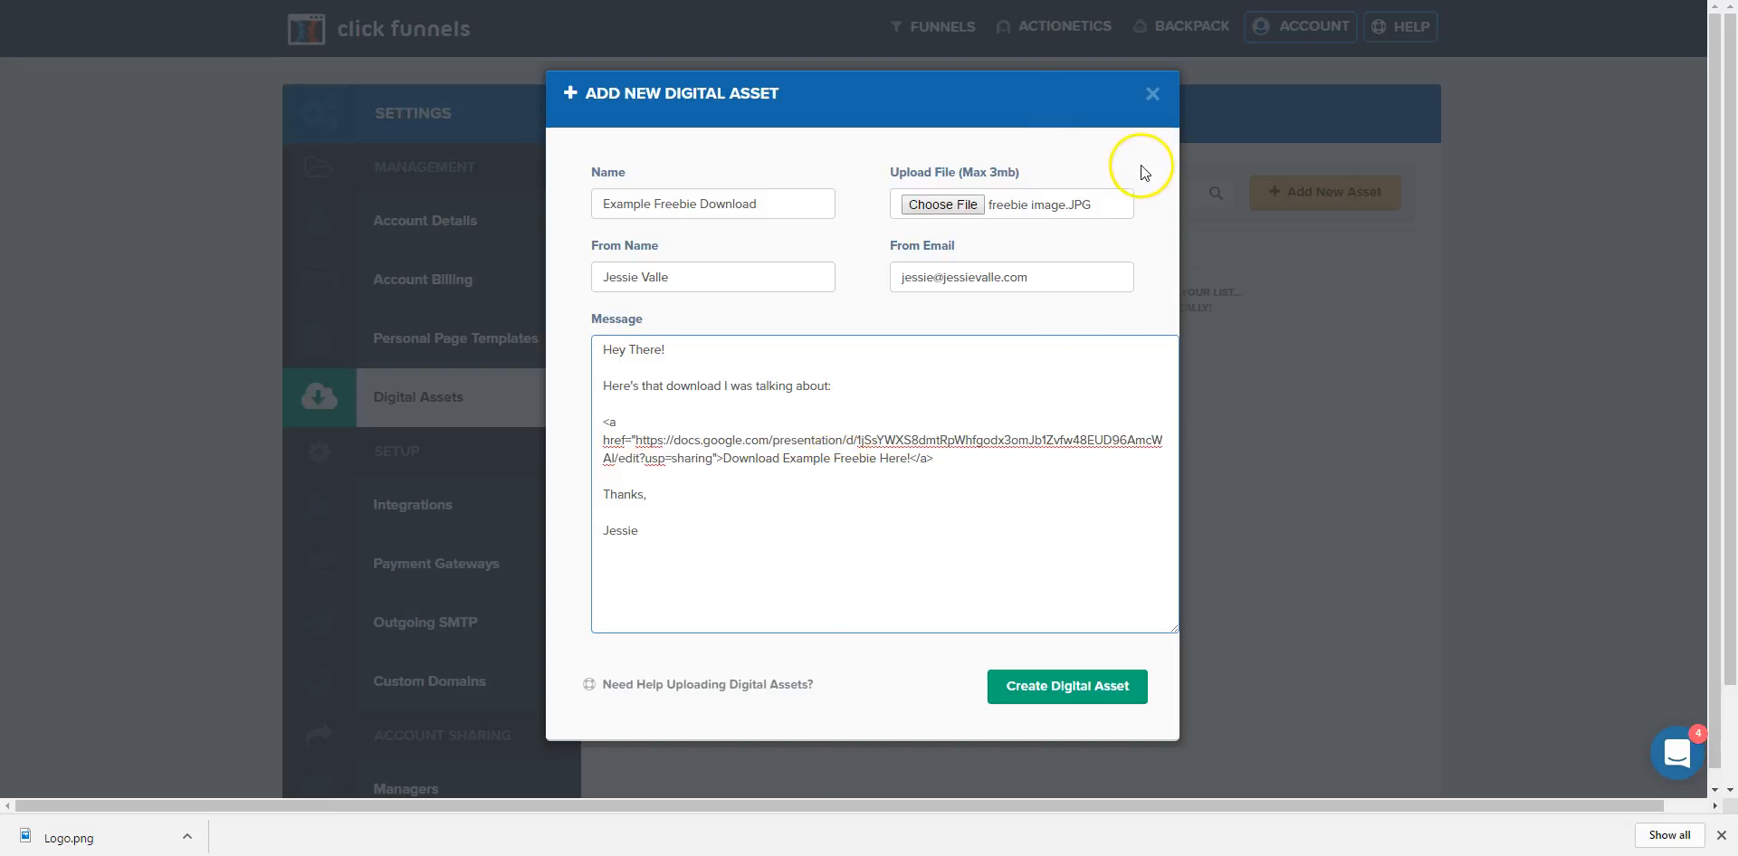
Create the Example Freebie Download asset, then open the 3 Myths Webinar Funnel registration page in the editor.
left_click(1048, 688)
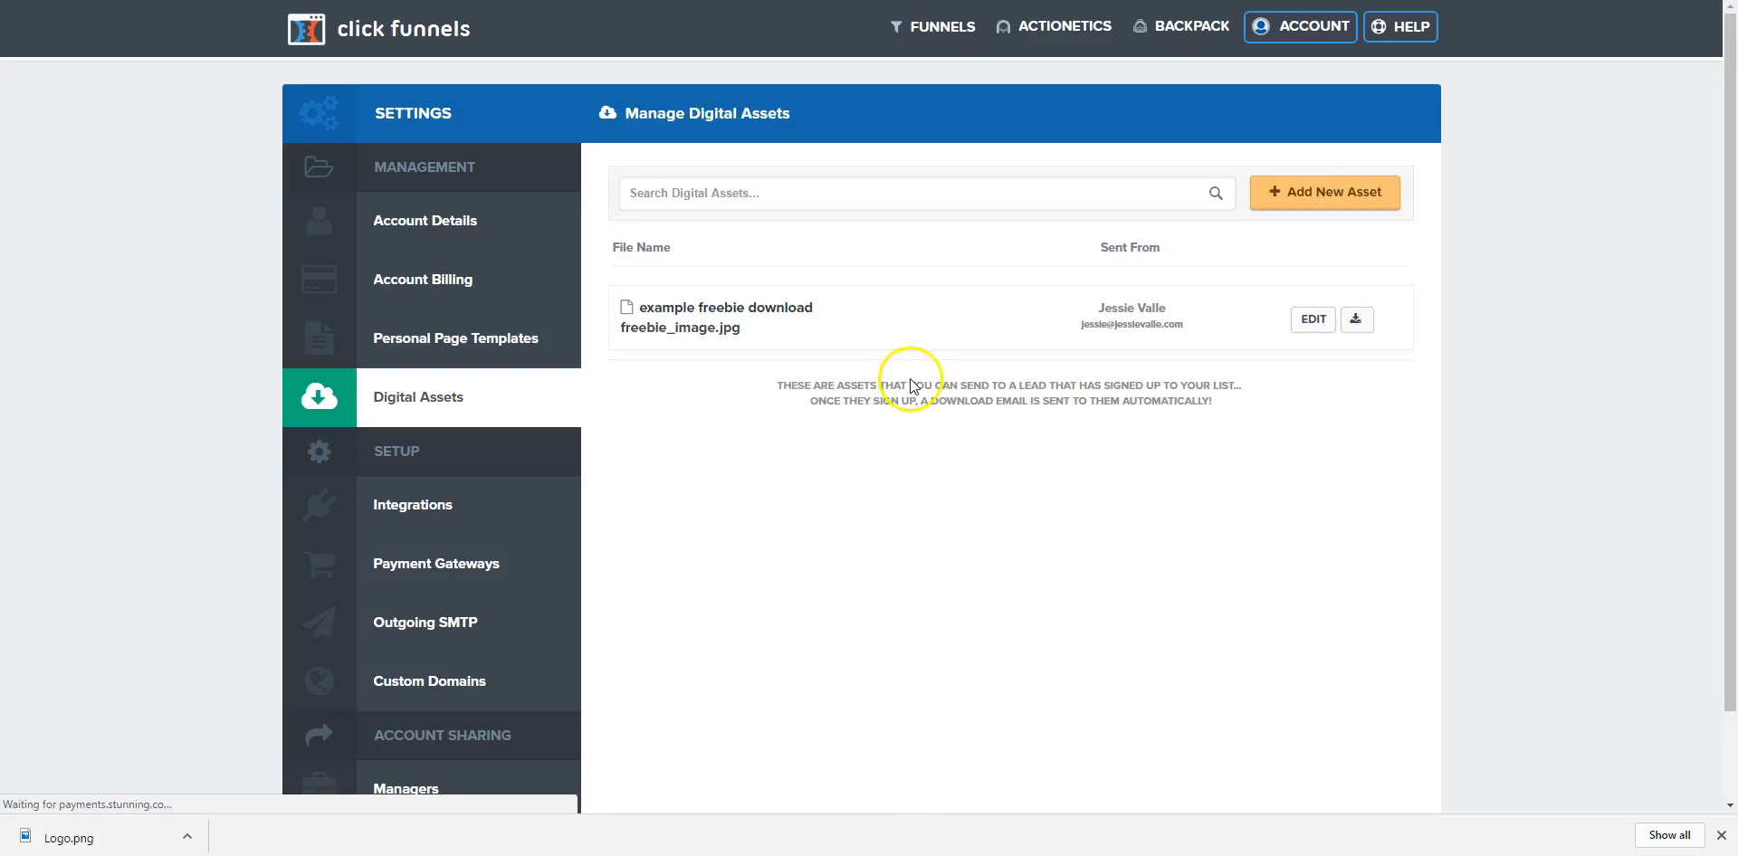
left_click(379, 36)
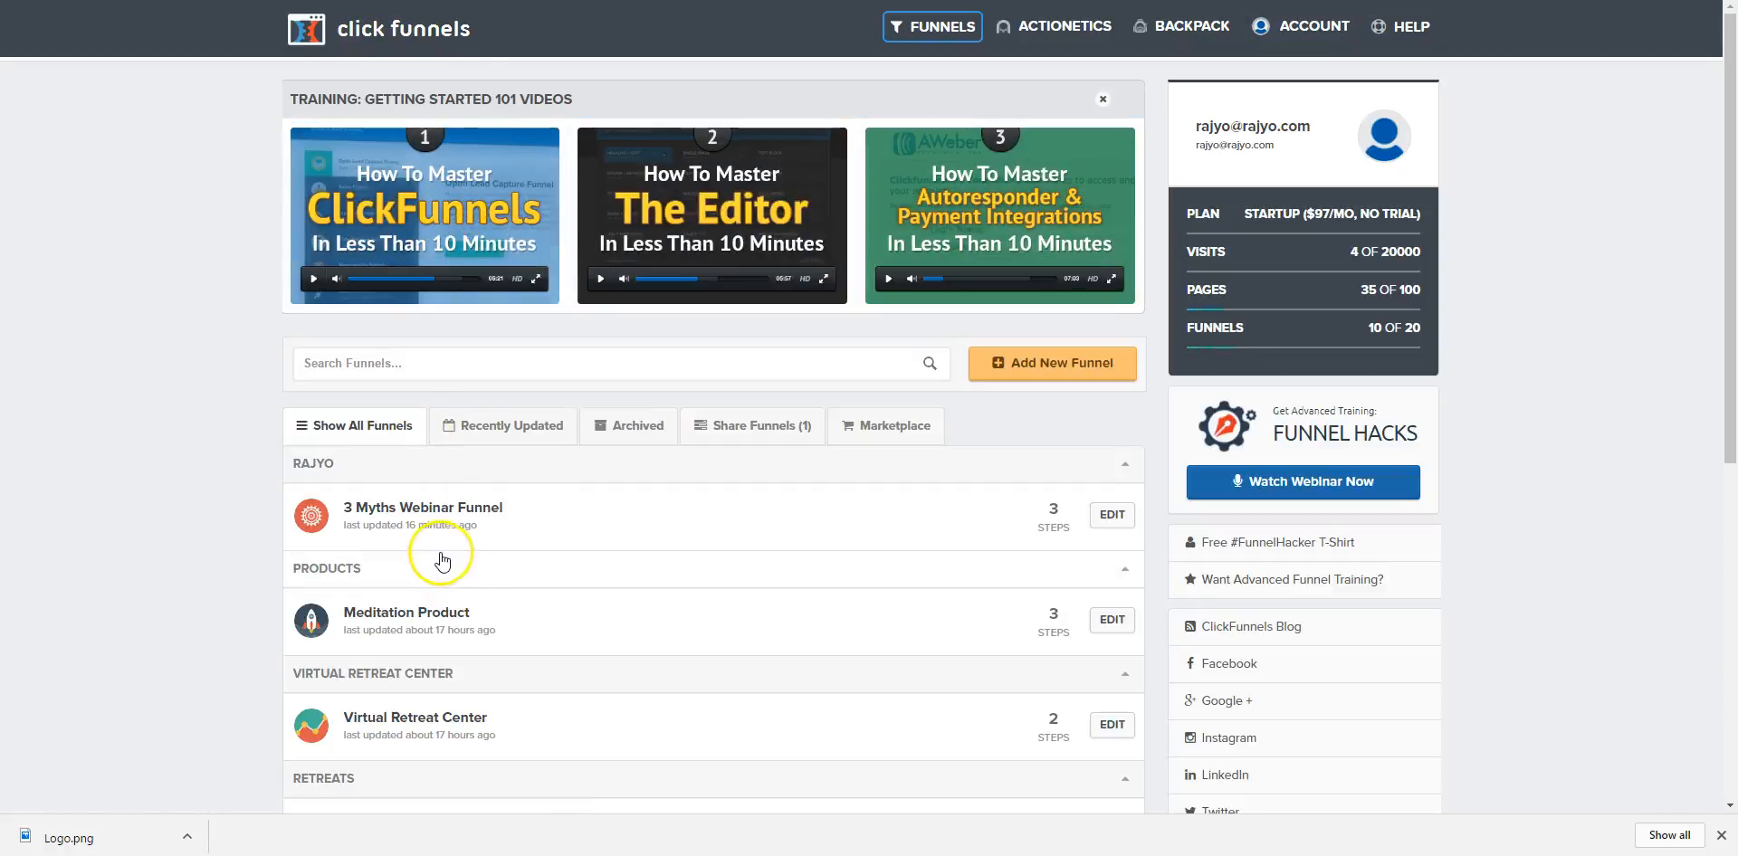
left_click(429, 507)
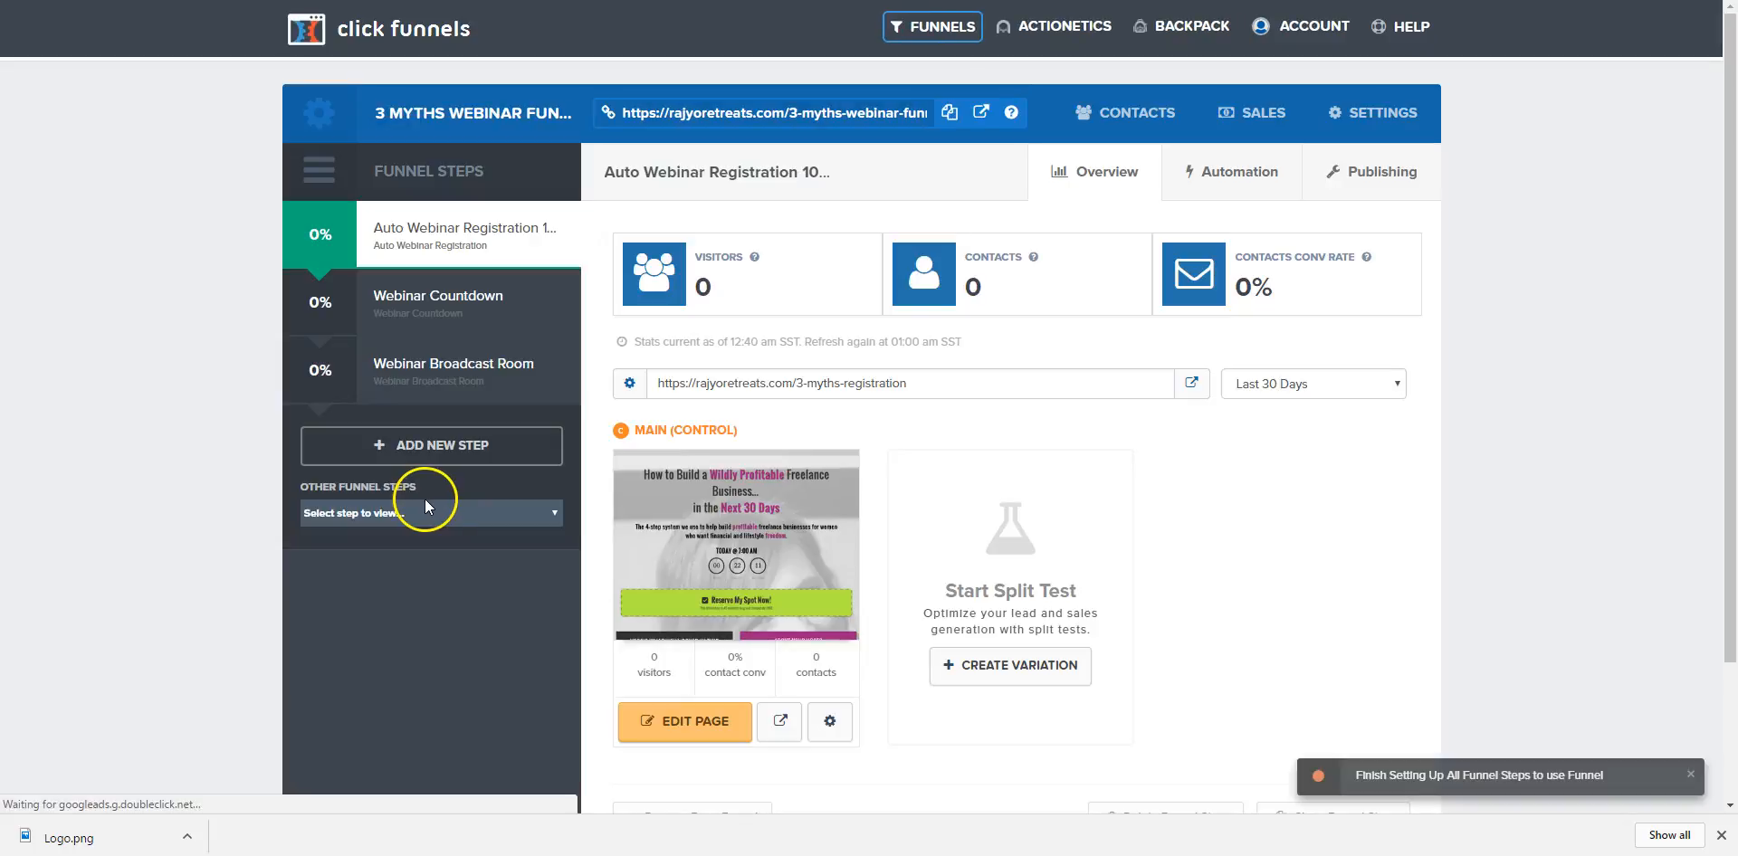
left_click(681, 721)
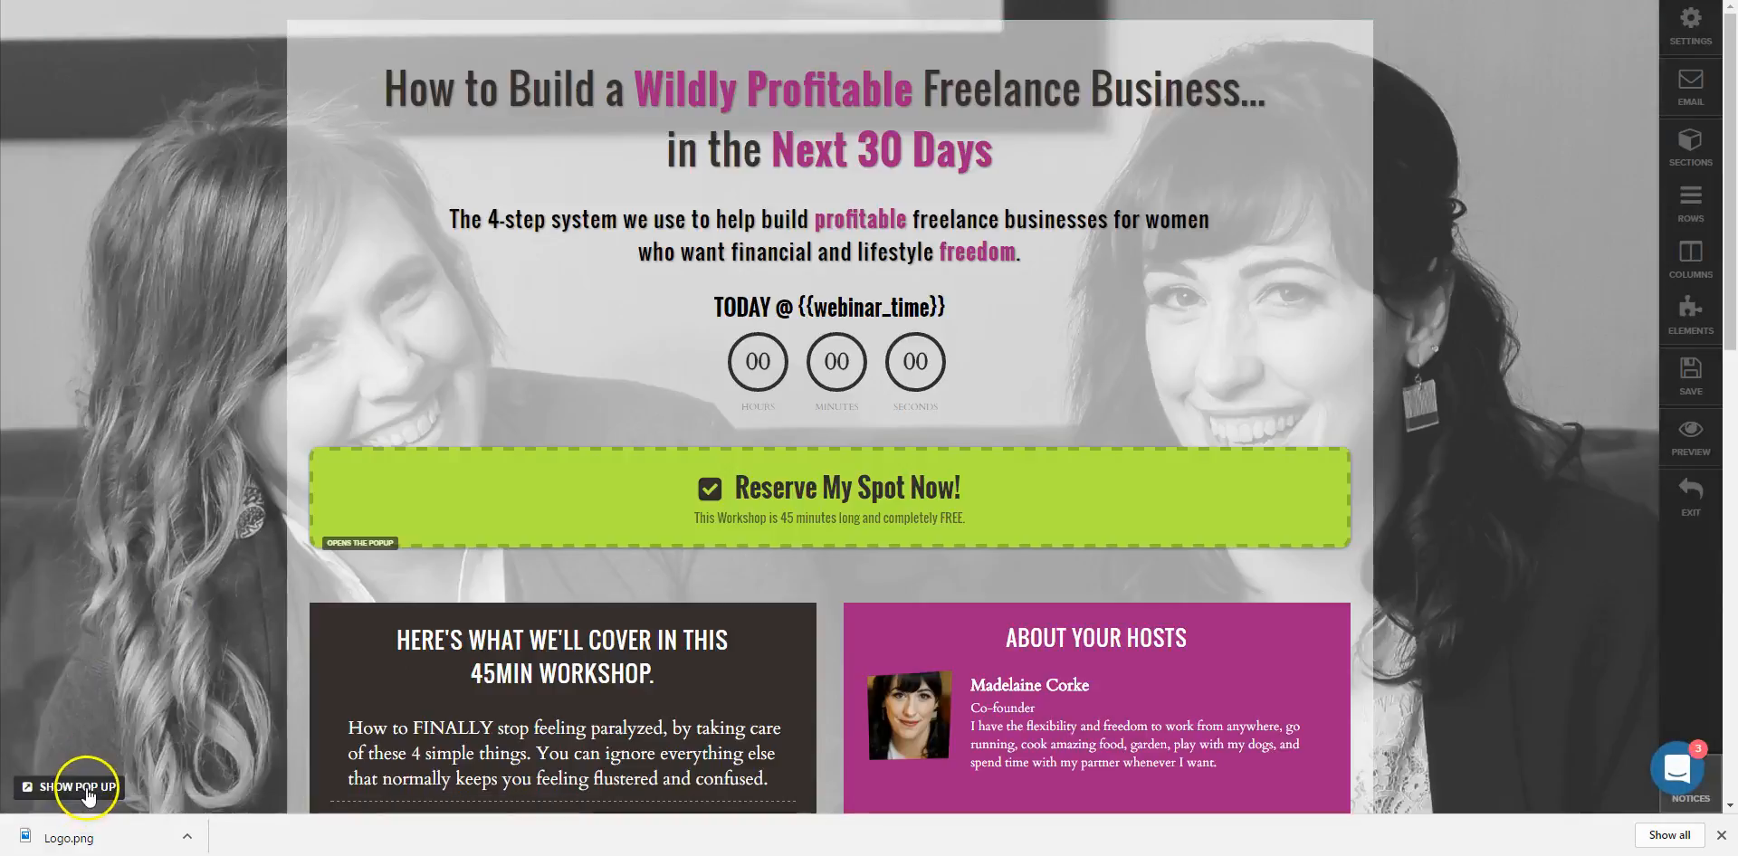
Show the signup popup, set Example Freebie Download as the page's download, and save.
left_click(78, 786)
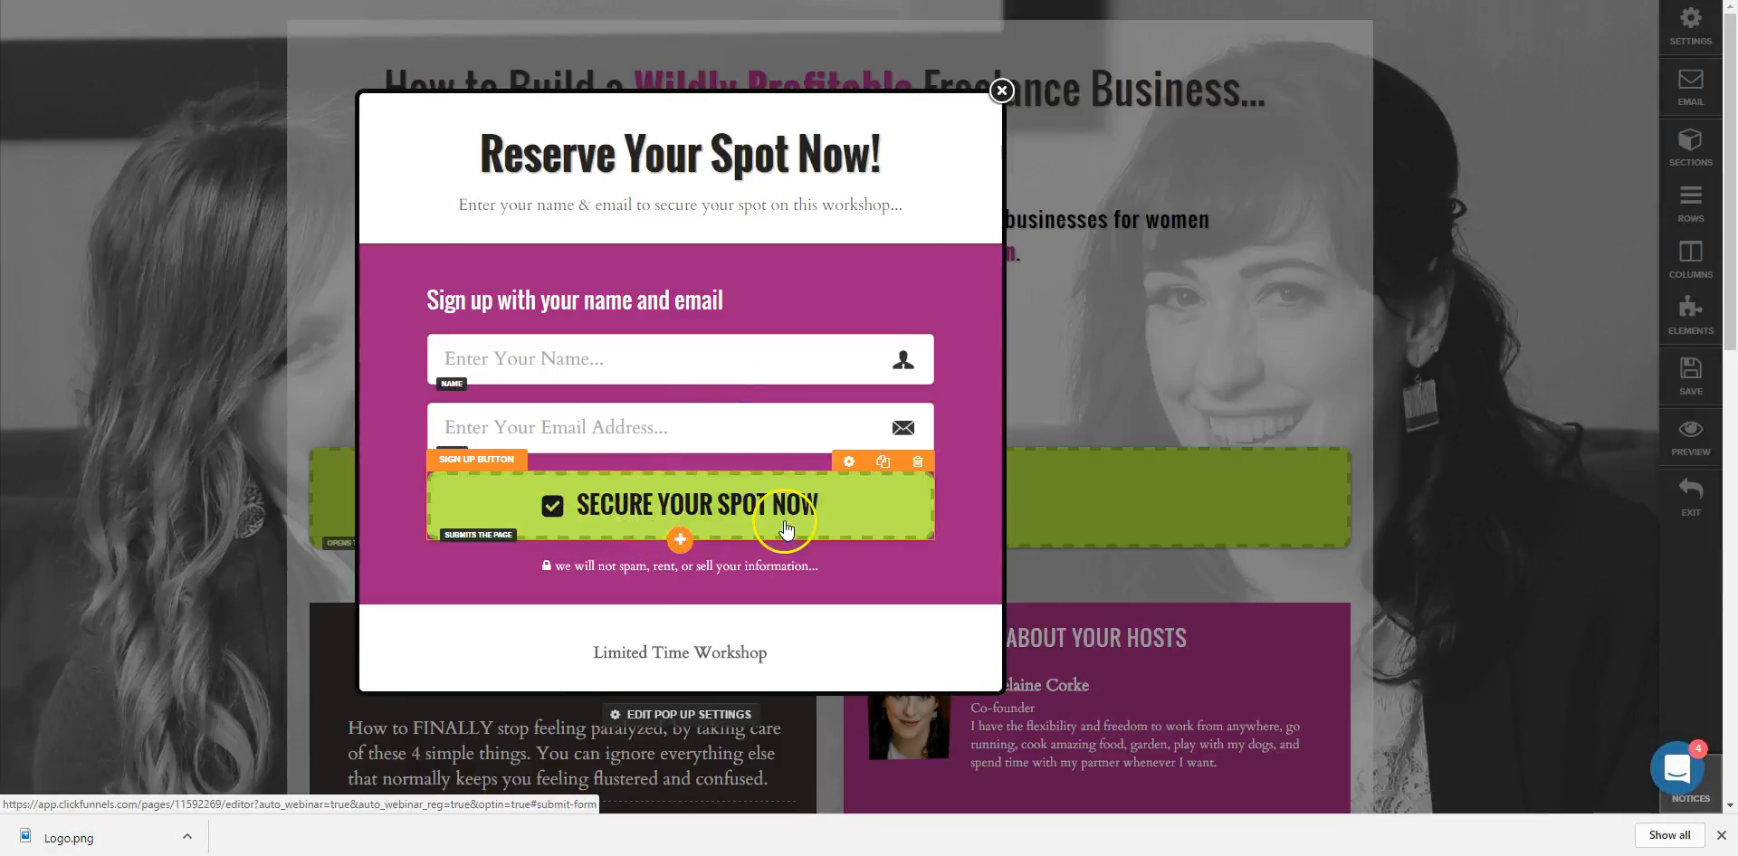
left_click(1704, 43)
left_click(1465, 147)
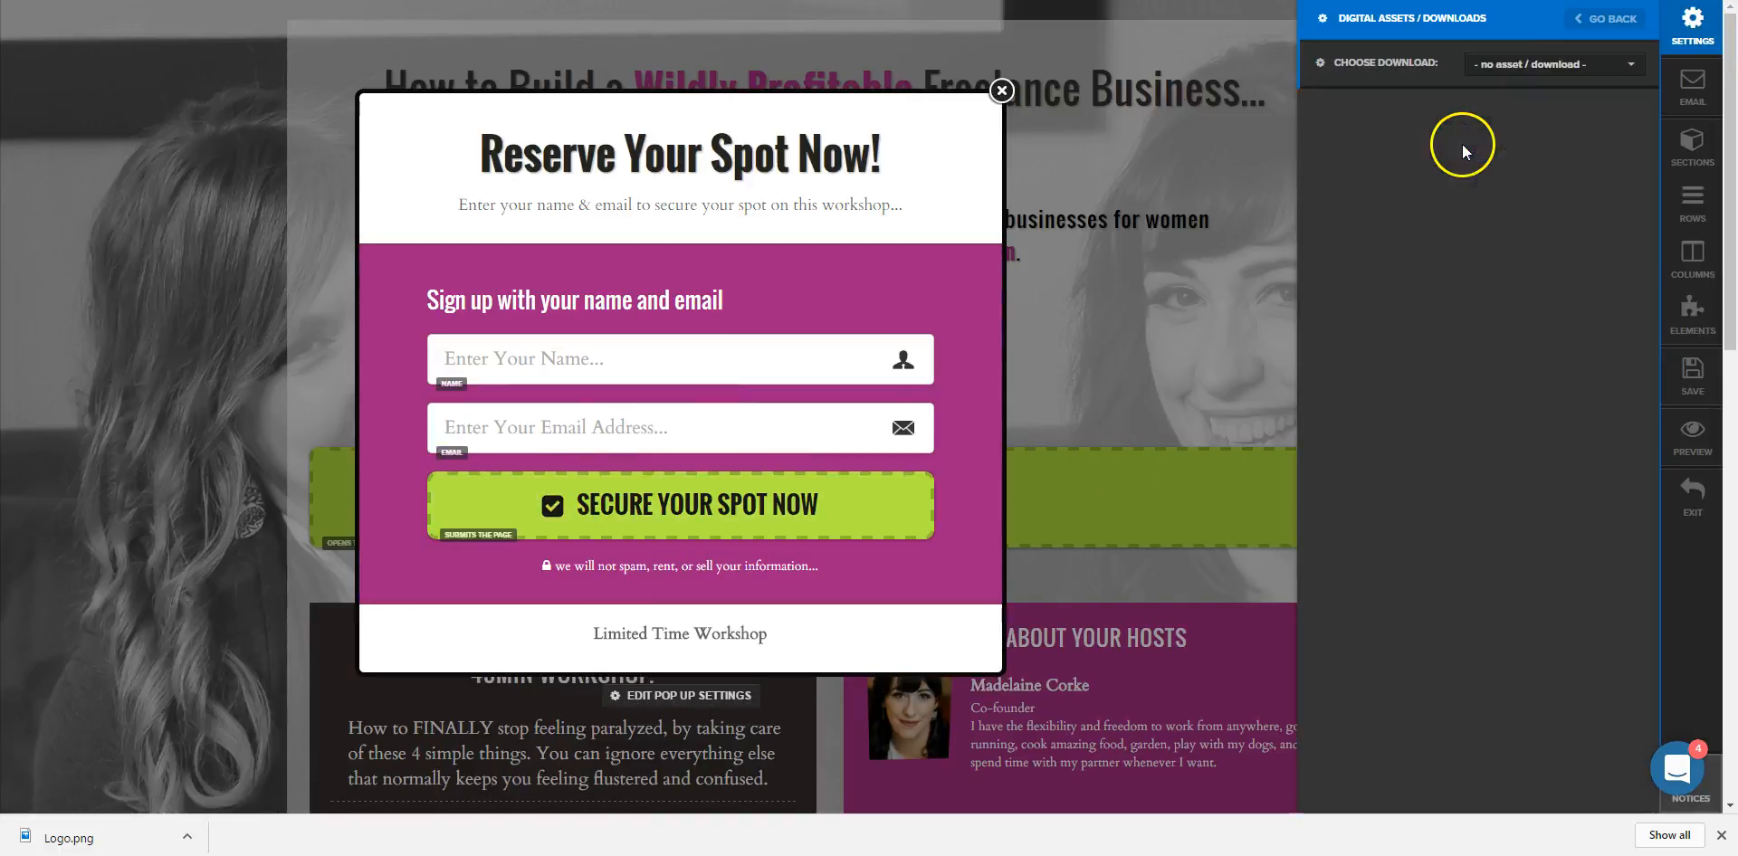
left_click(1512, 64)
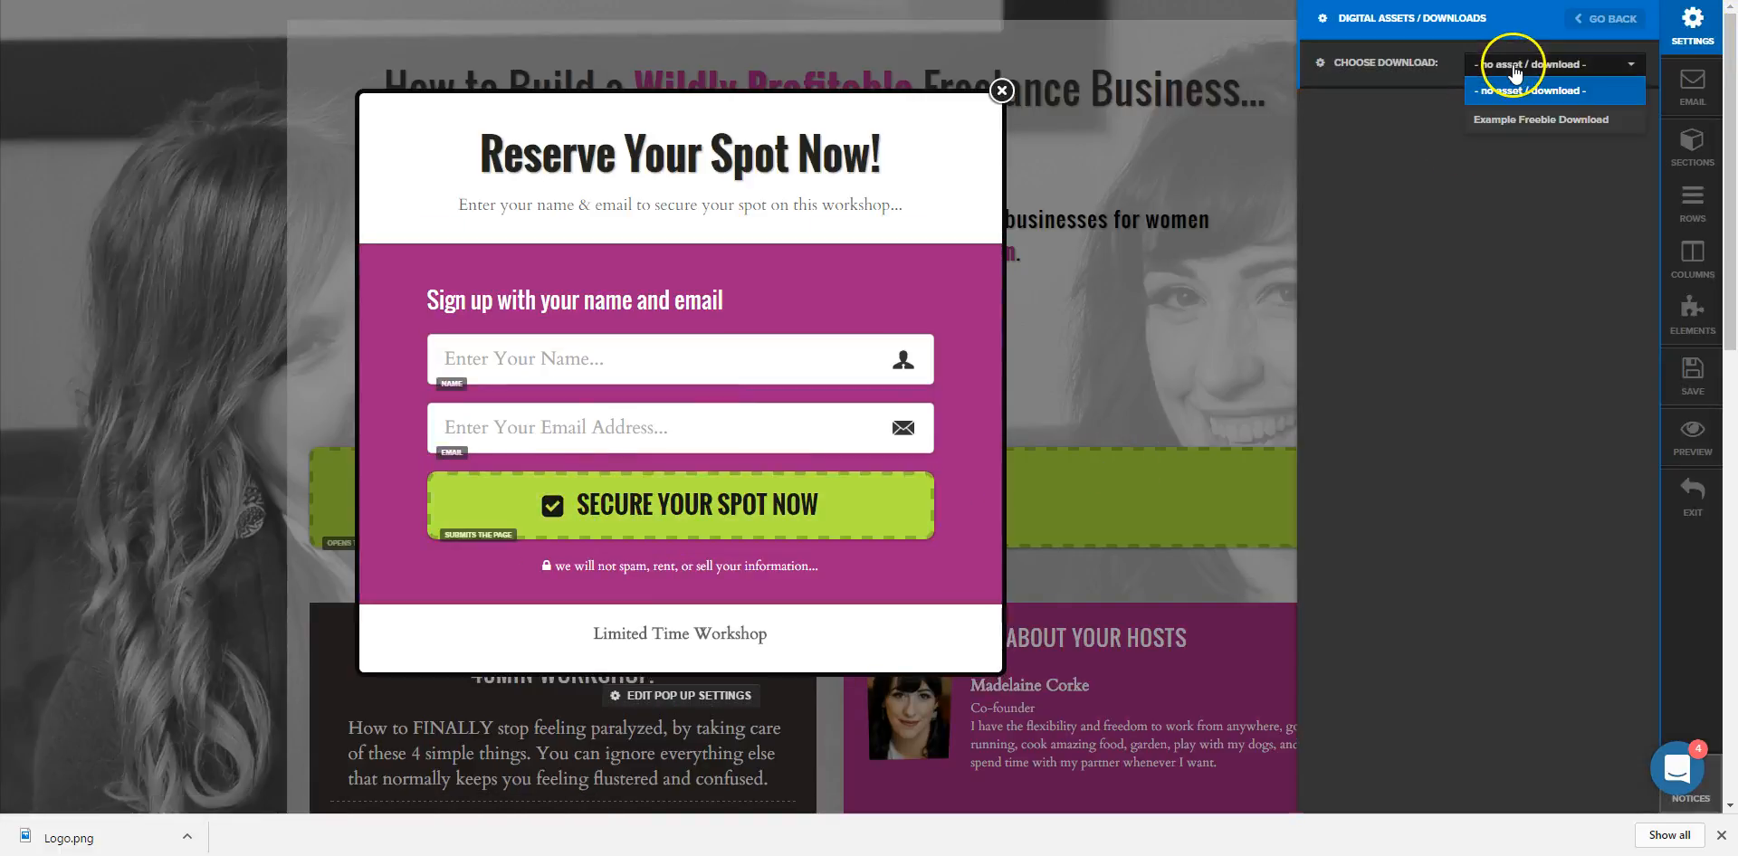
left_click(1531, 126)
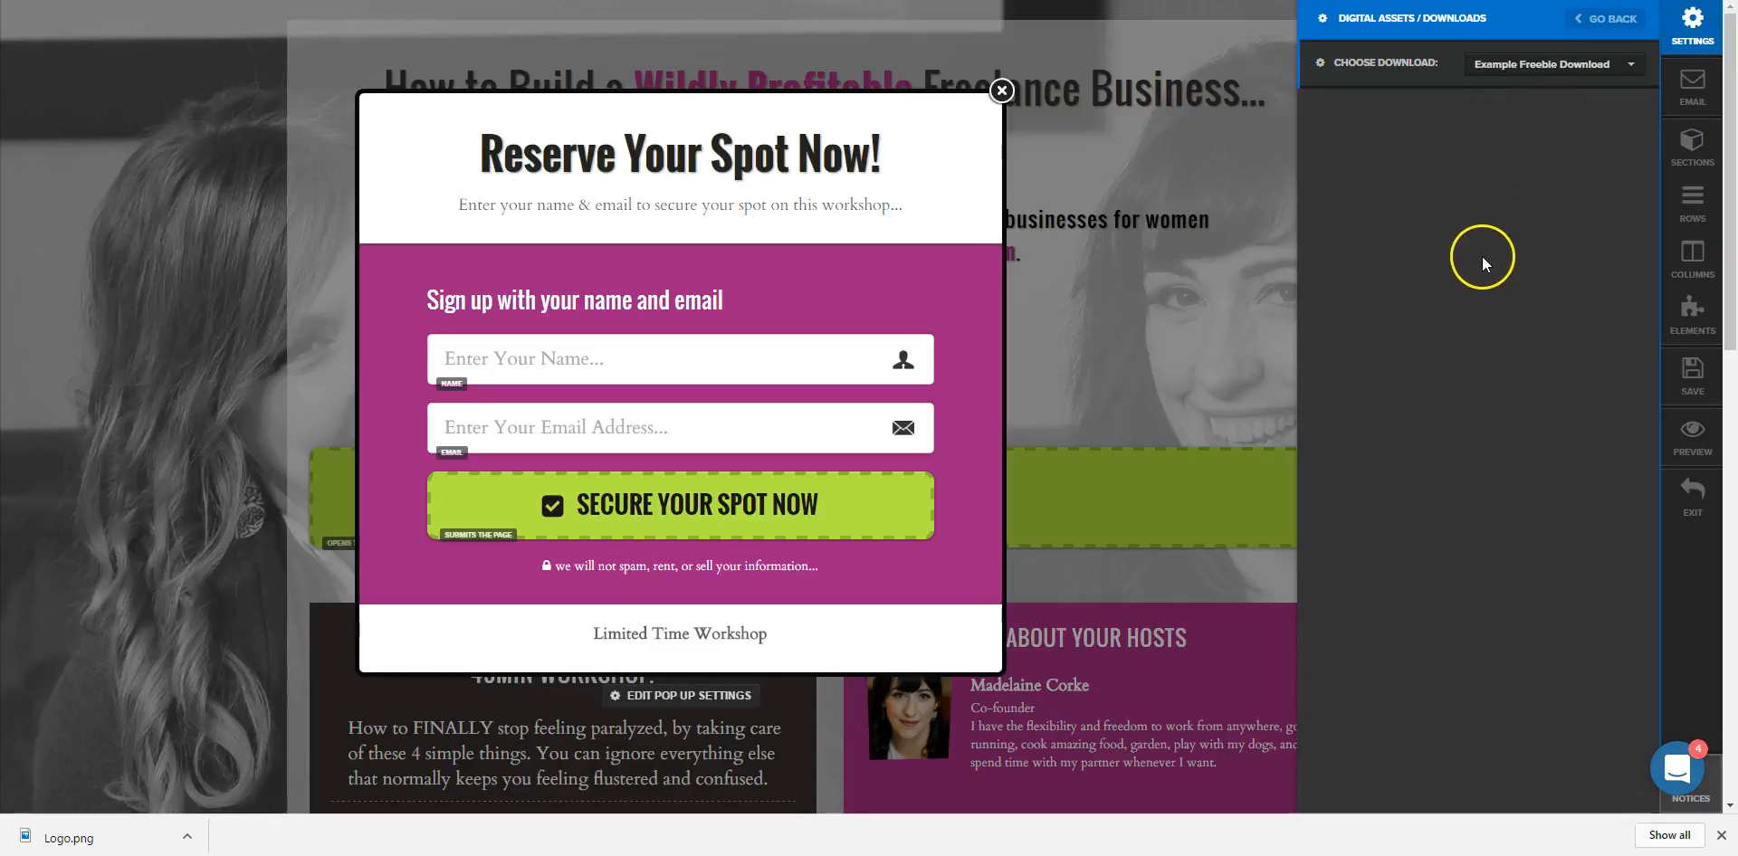
left_click(1689, 398)
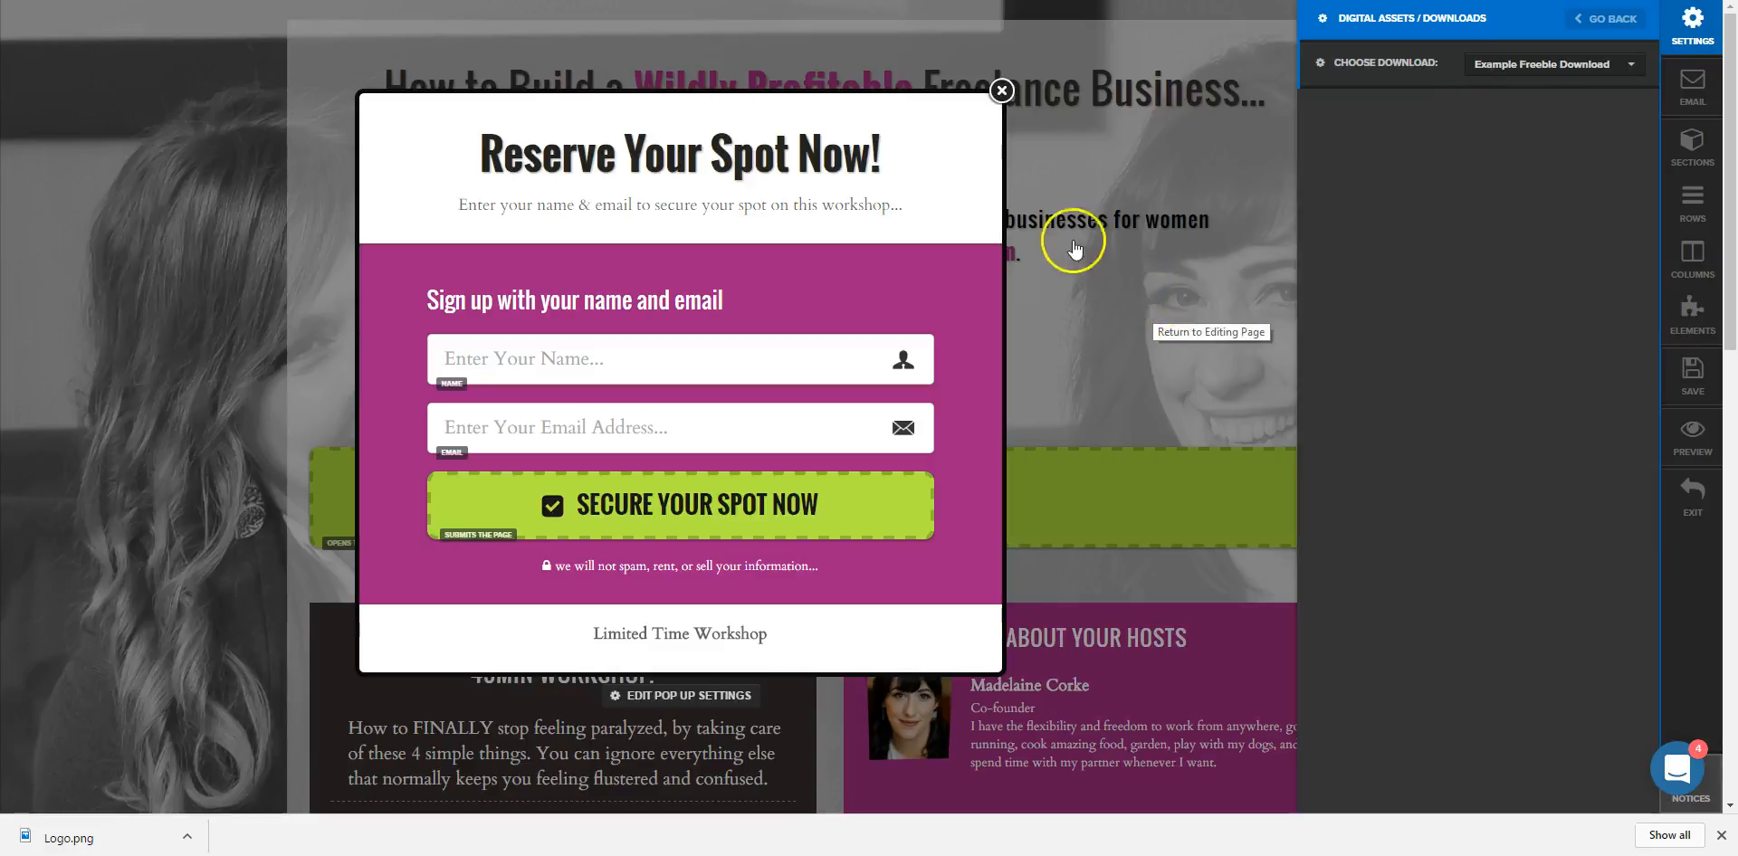
left_click(1001, 91)
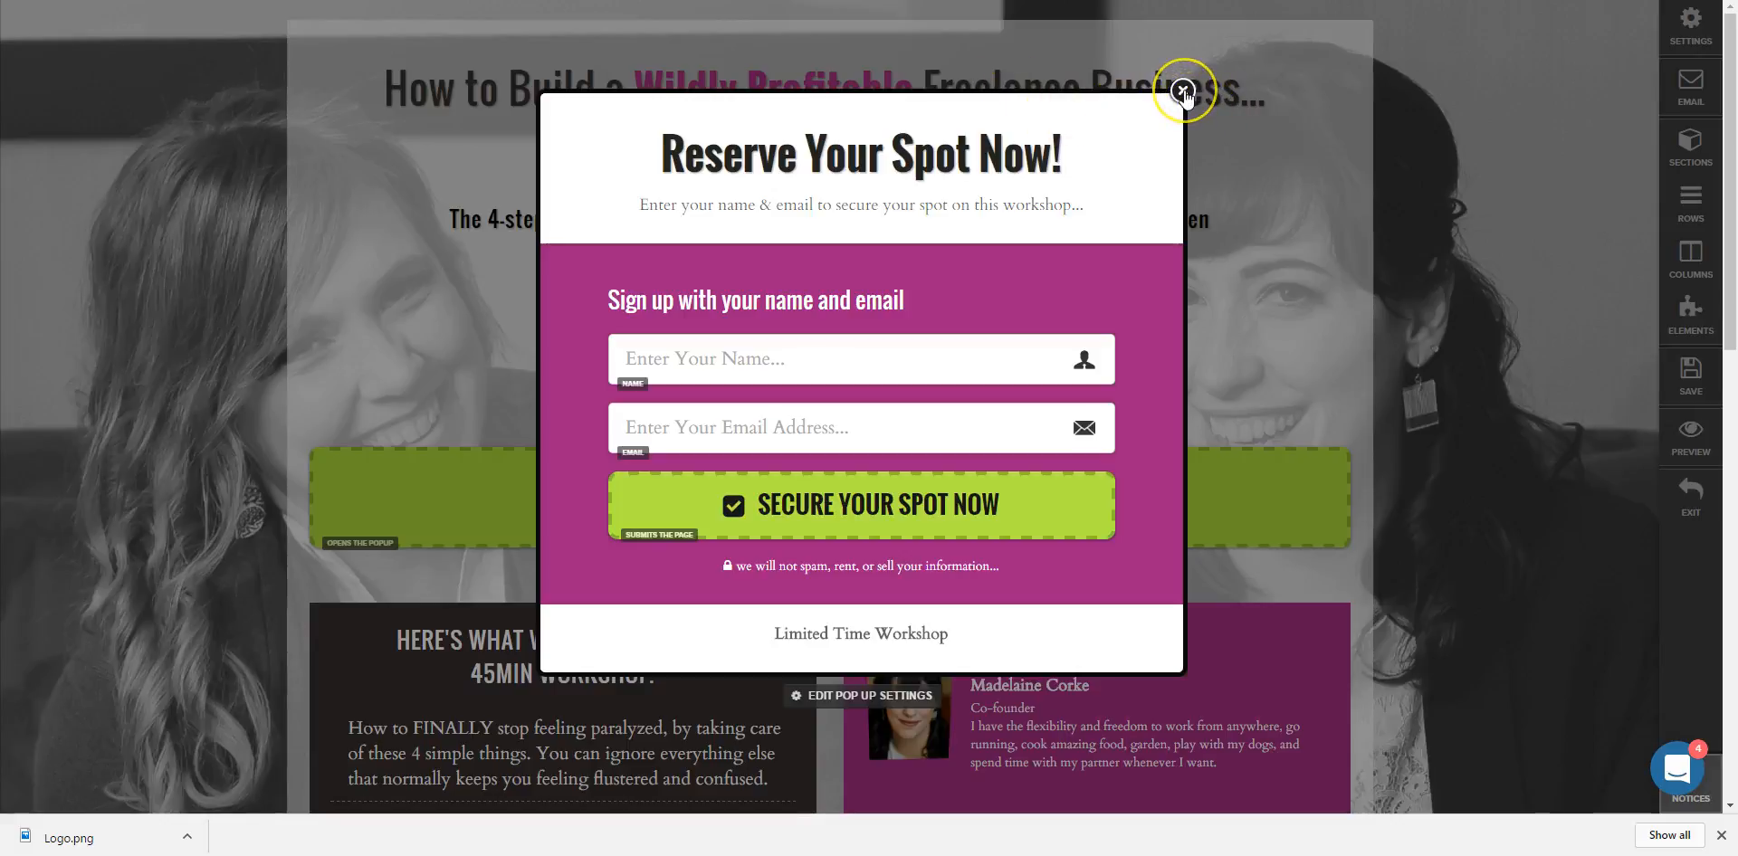
mouse_move(1144, 482)
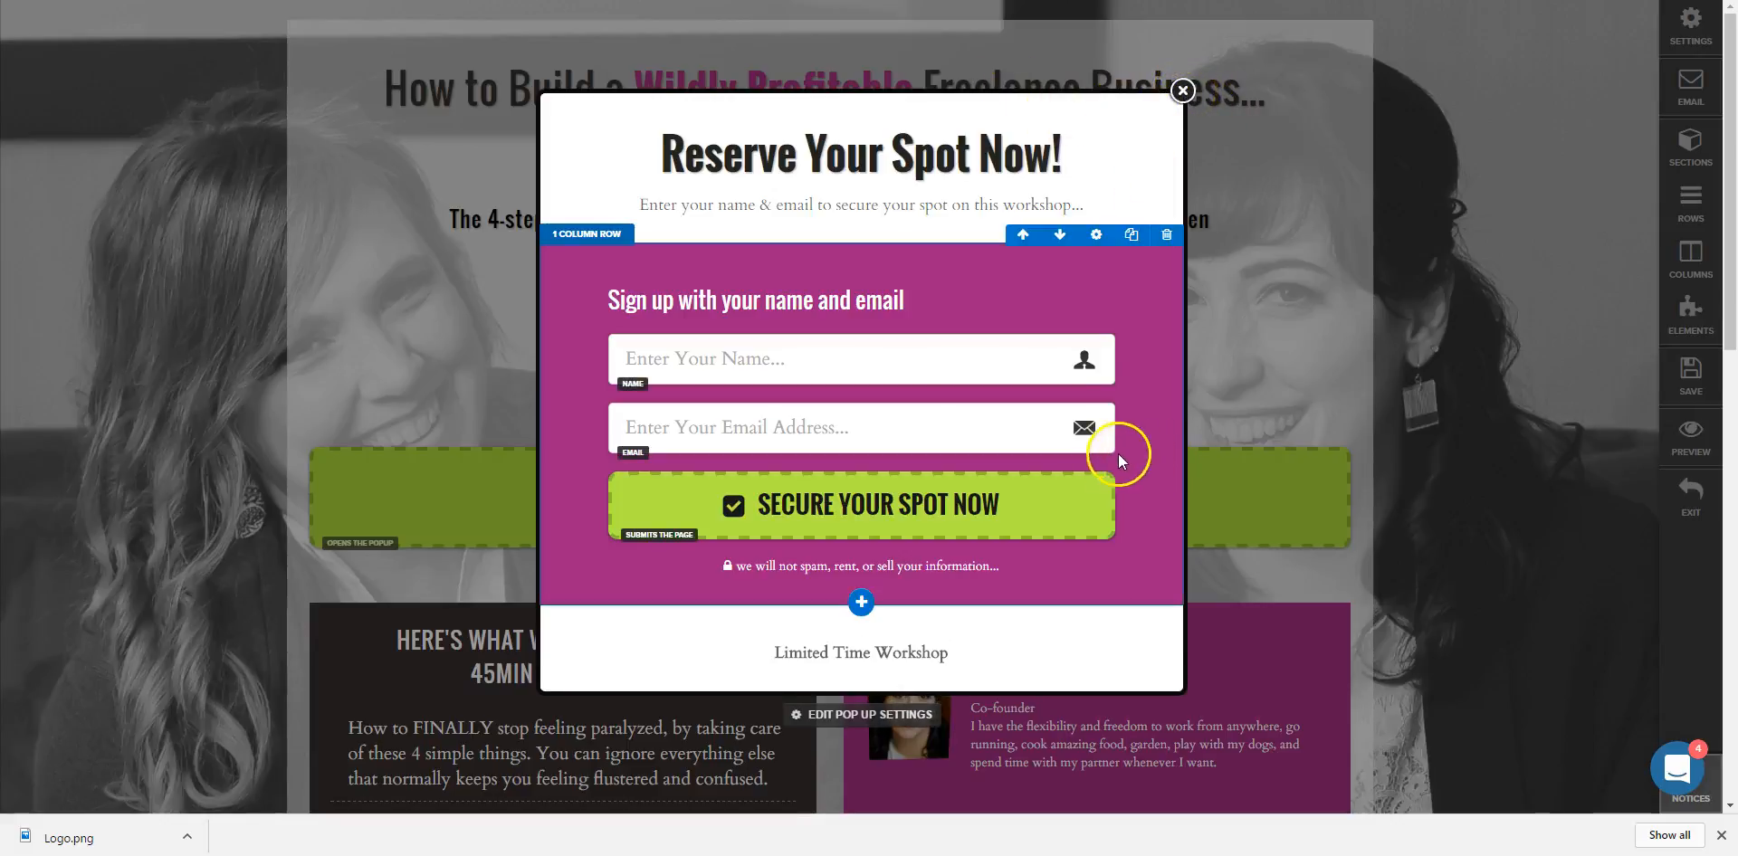
Replace the SECURE YOUR SPOT NOW button's #submit-form action with the pasted Google Slides link.
left_click(885, 517)
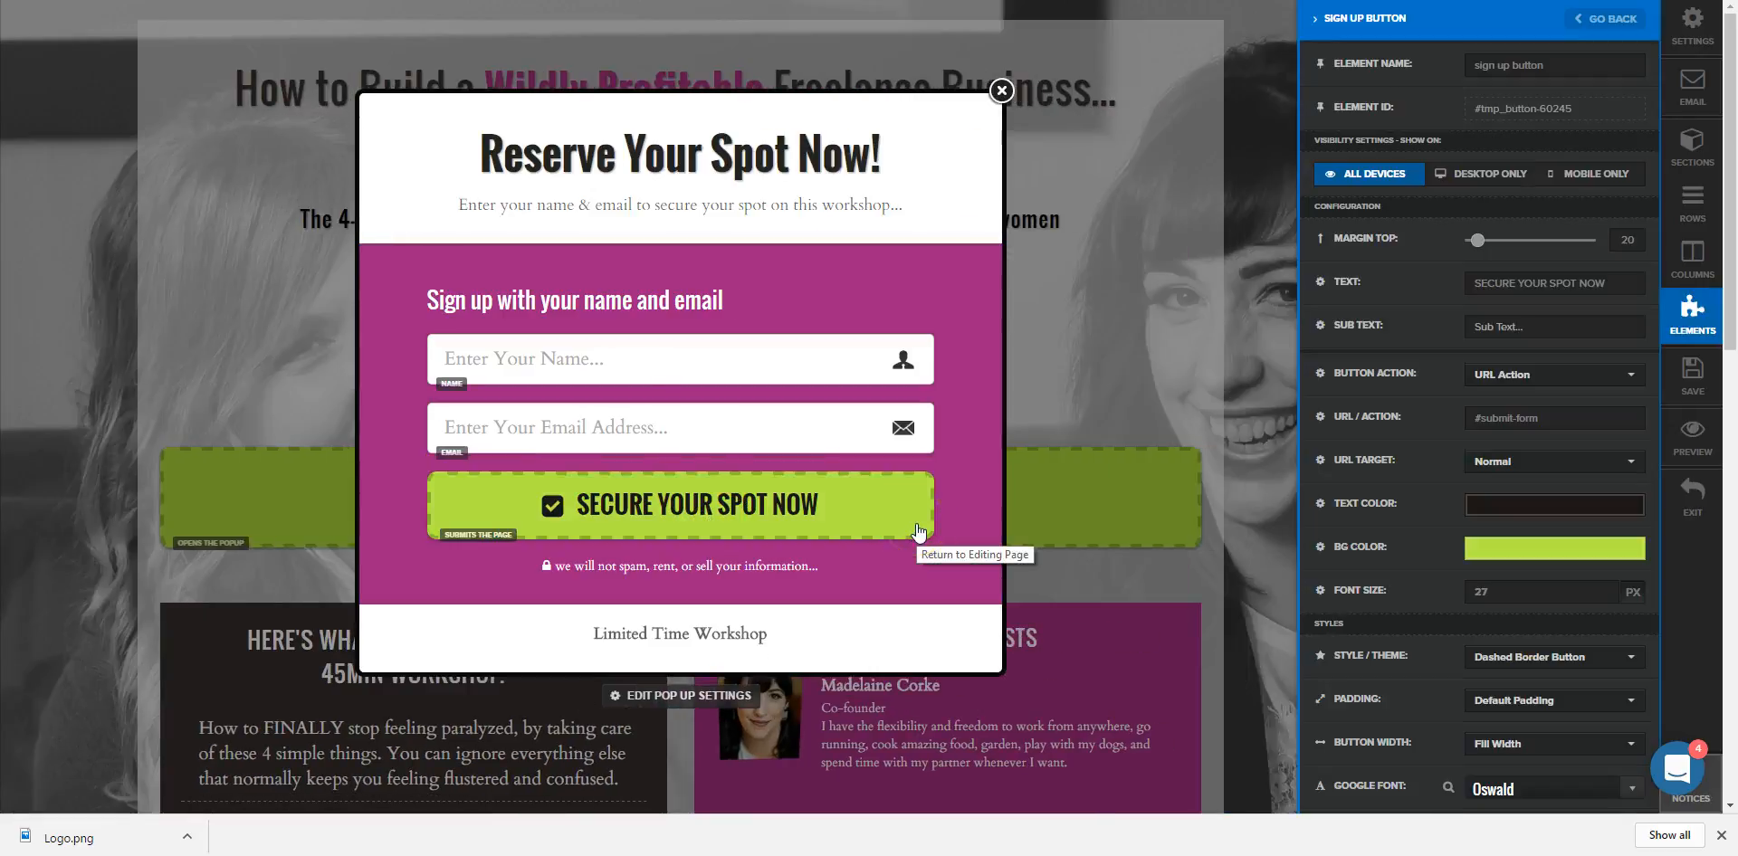
left_click(704, 509)
left_click(1523, 285)
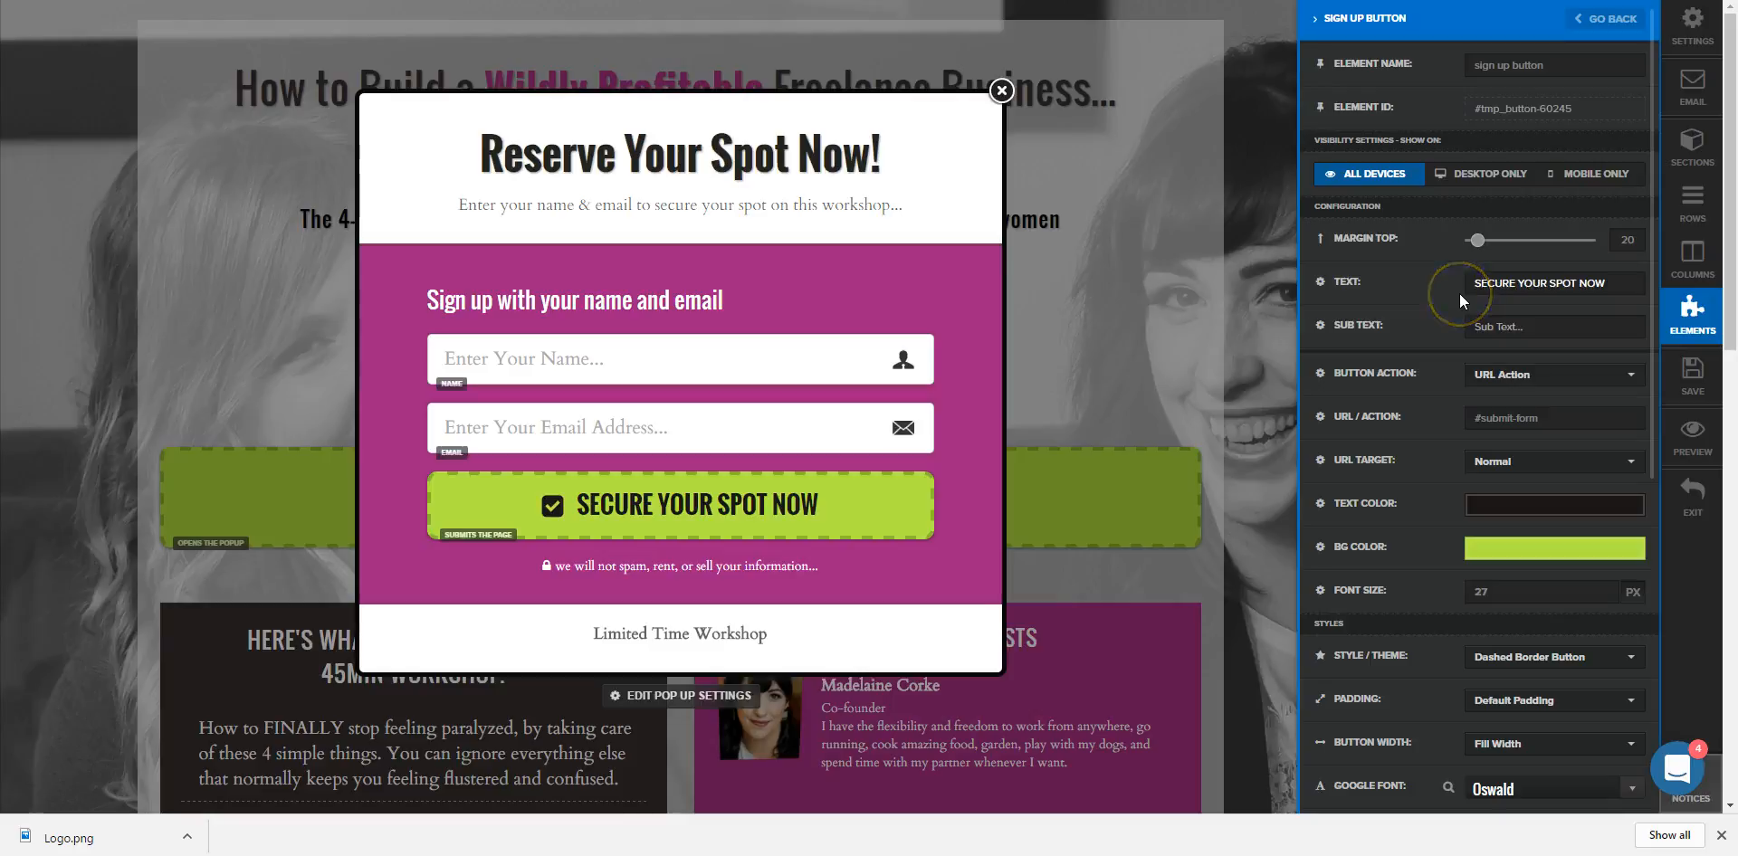
left_click(1572, 346)
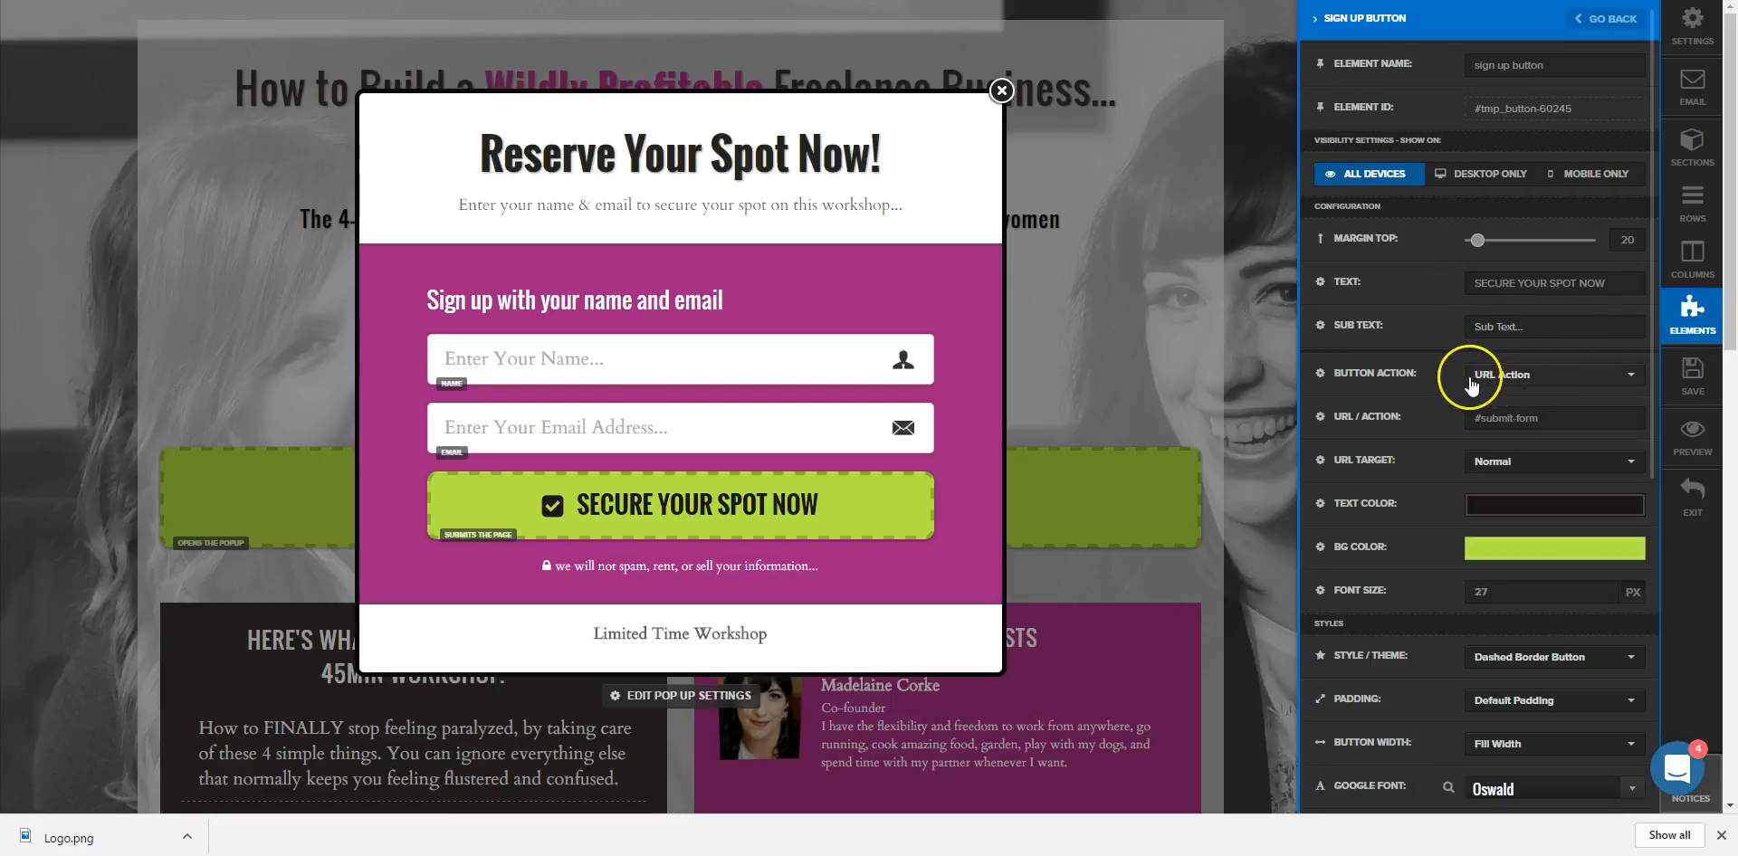
triple_click(1533, 418)
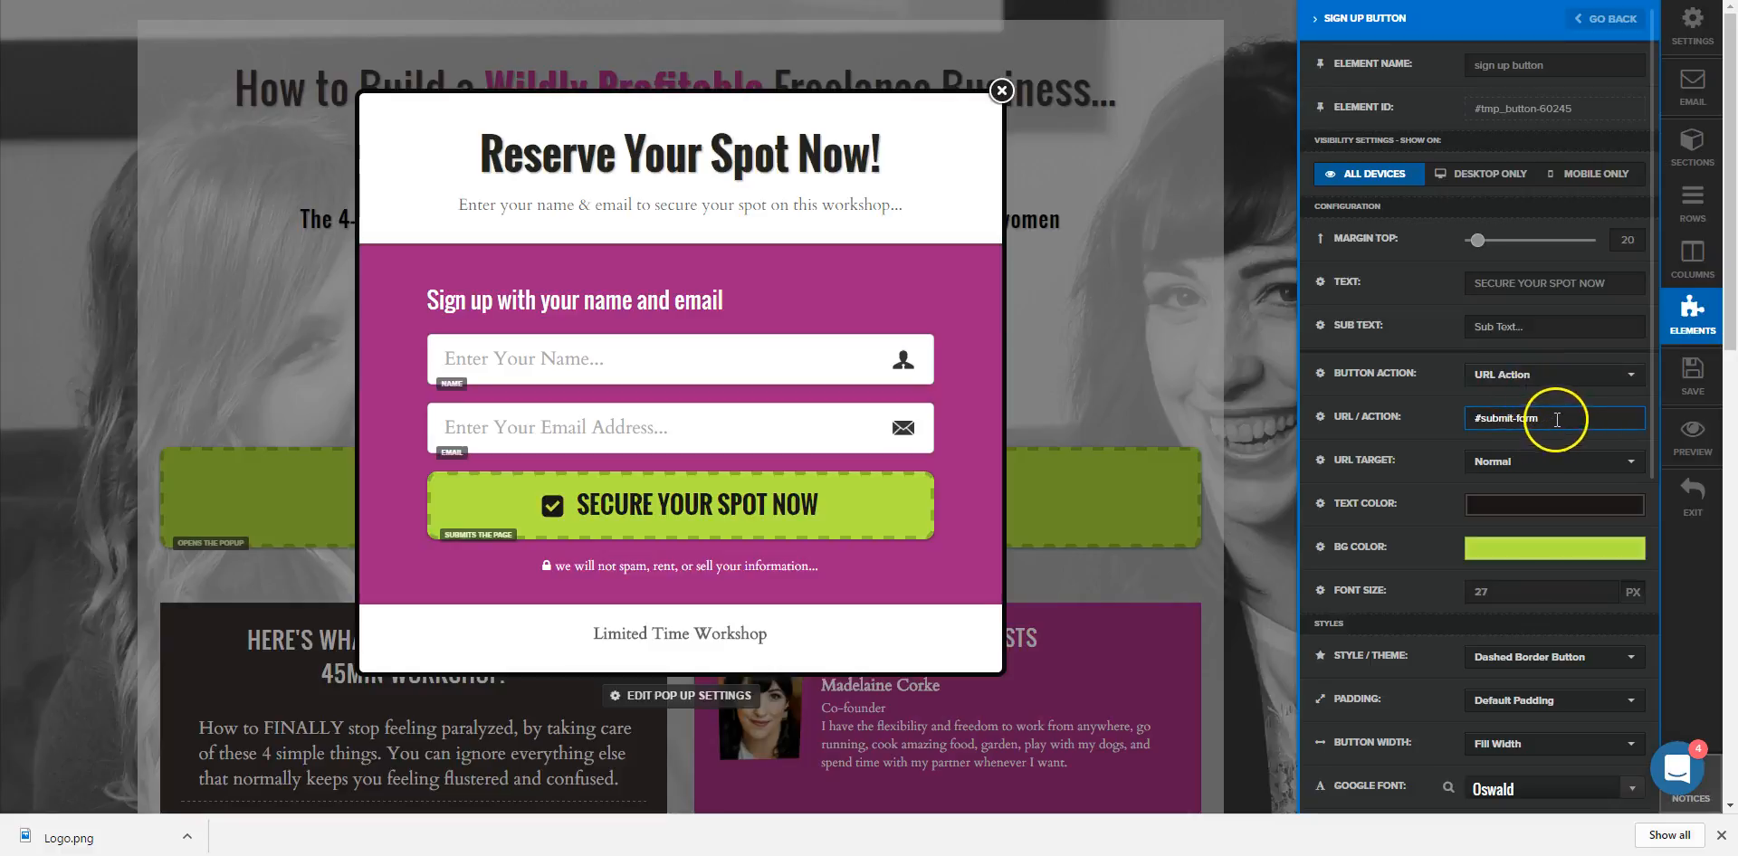
key("BackSpace")
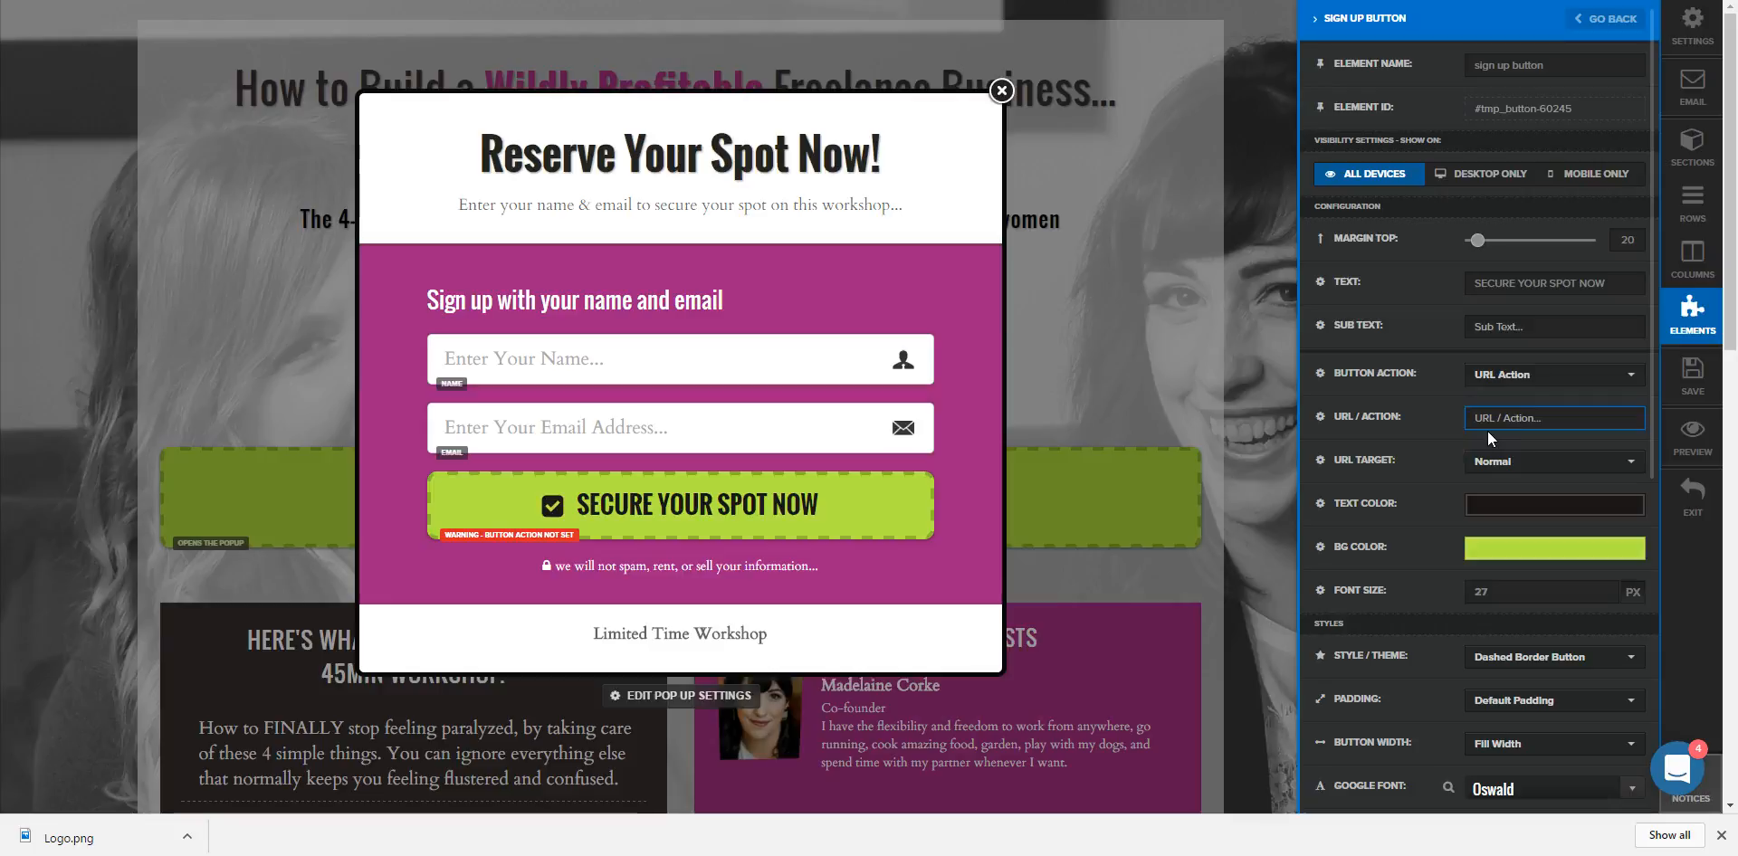
left_click(1475, 462)
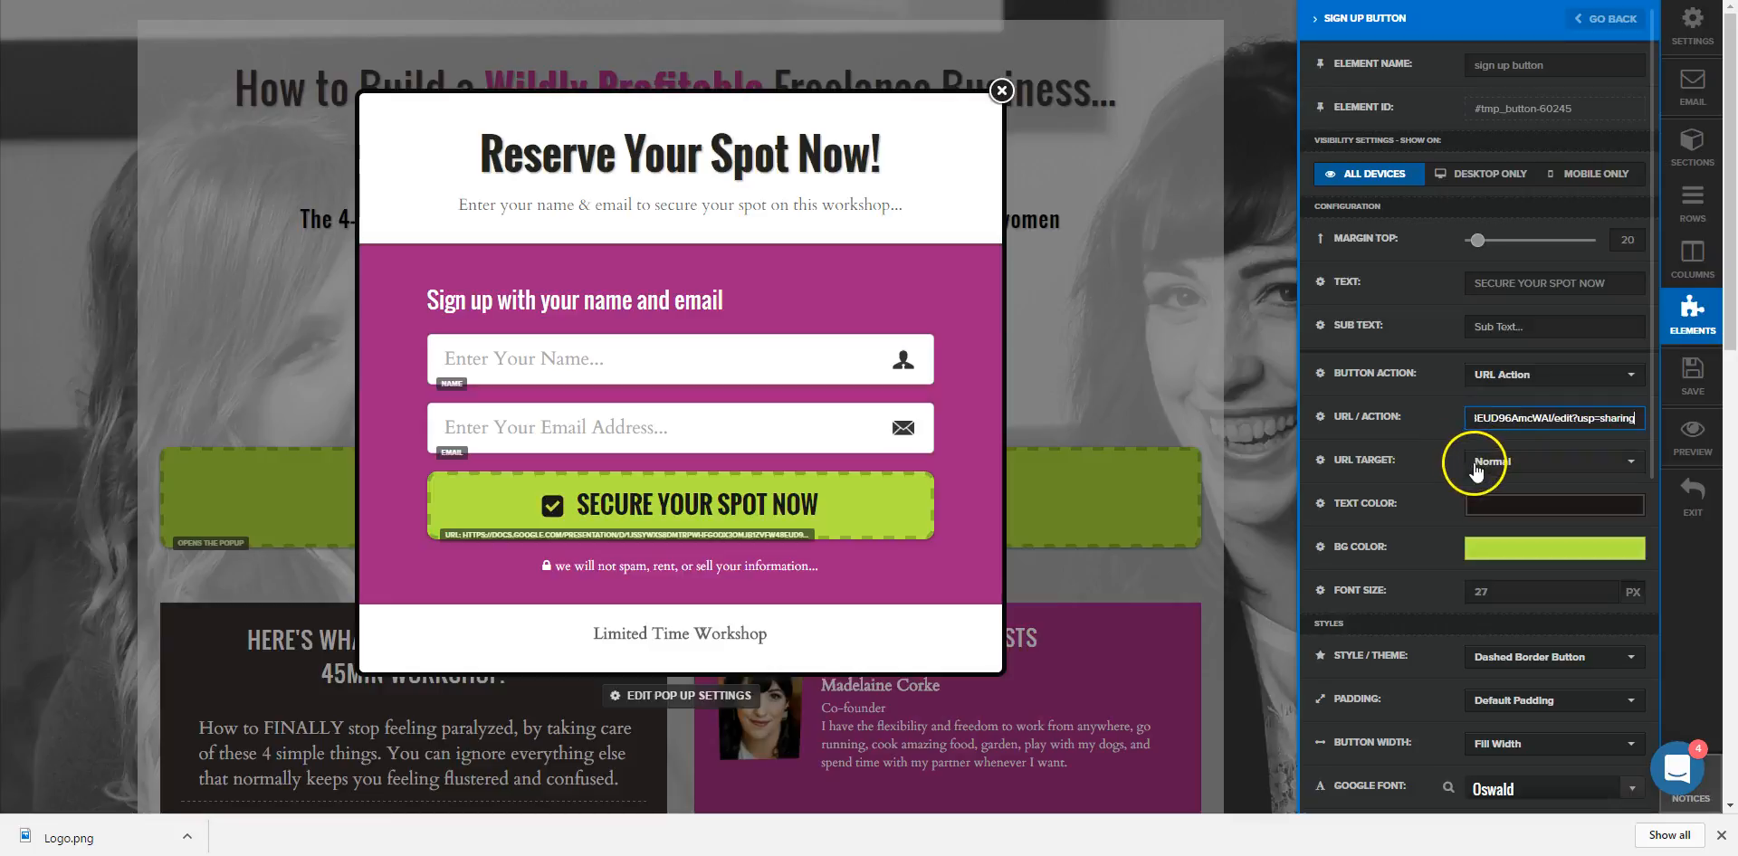